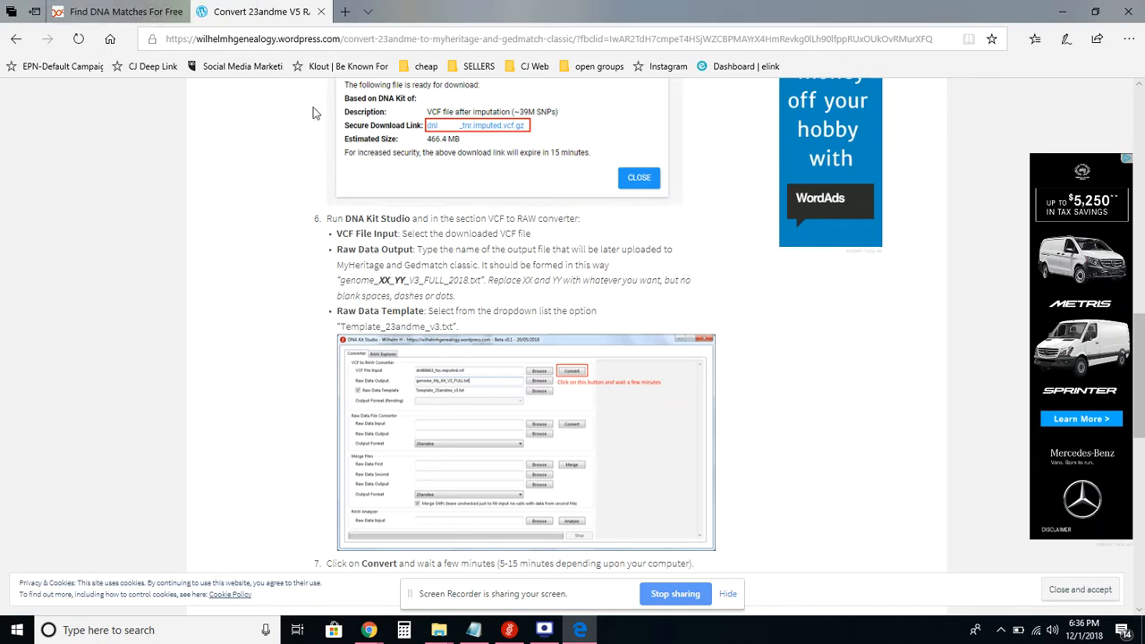
Step: Review the 23andMe V5 conversion instructions, from downloading DNA Kit Studio to the VCF to RAW converter settings
scroll(454, 229, "up", 3)
scroll(385, 152, "up", 4)
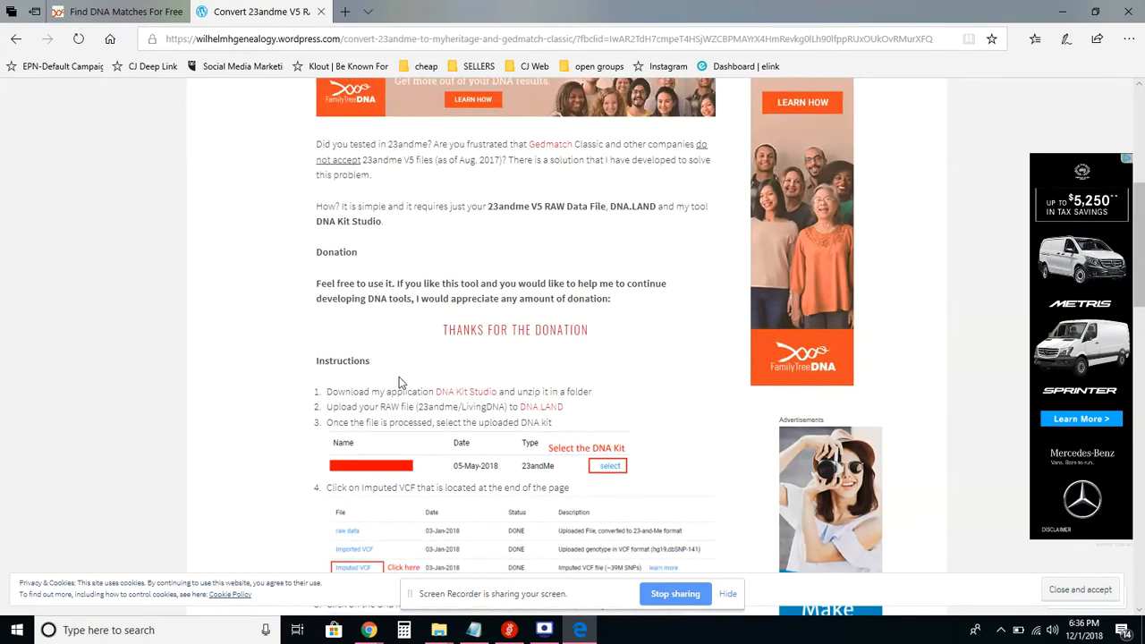
scroll(412, 262, "down", 2)
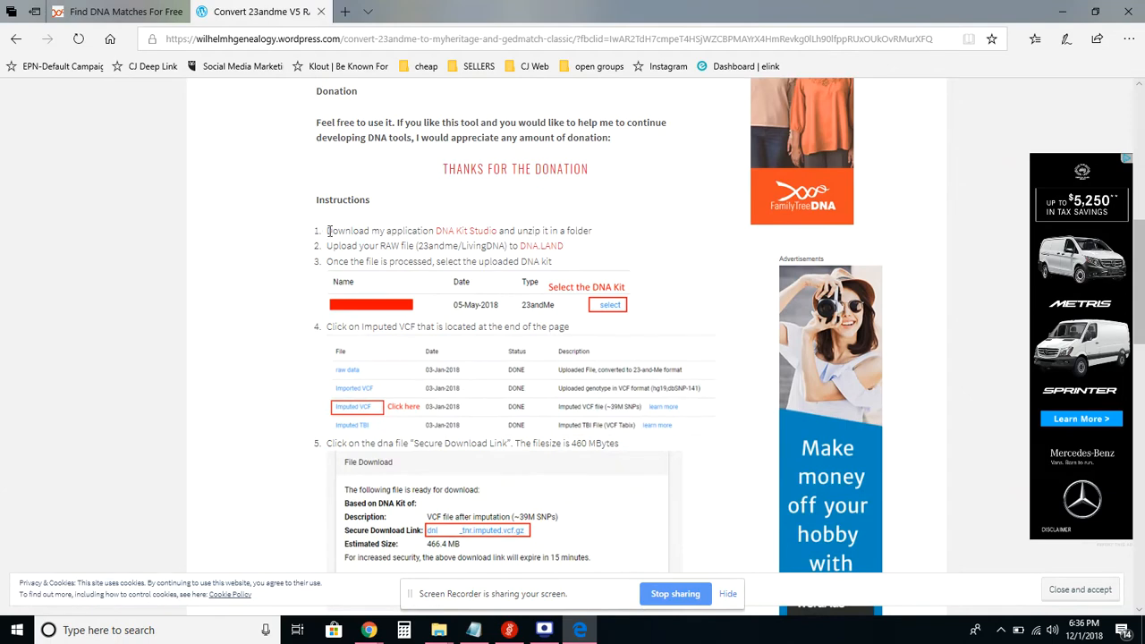
scroll(347, 349, "down", 3)
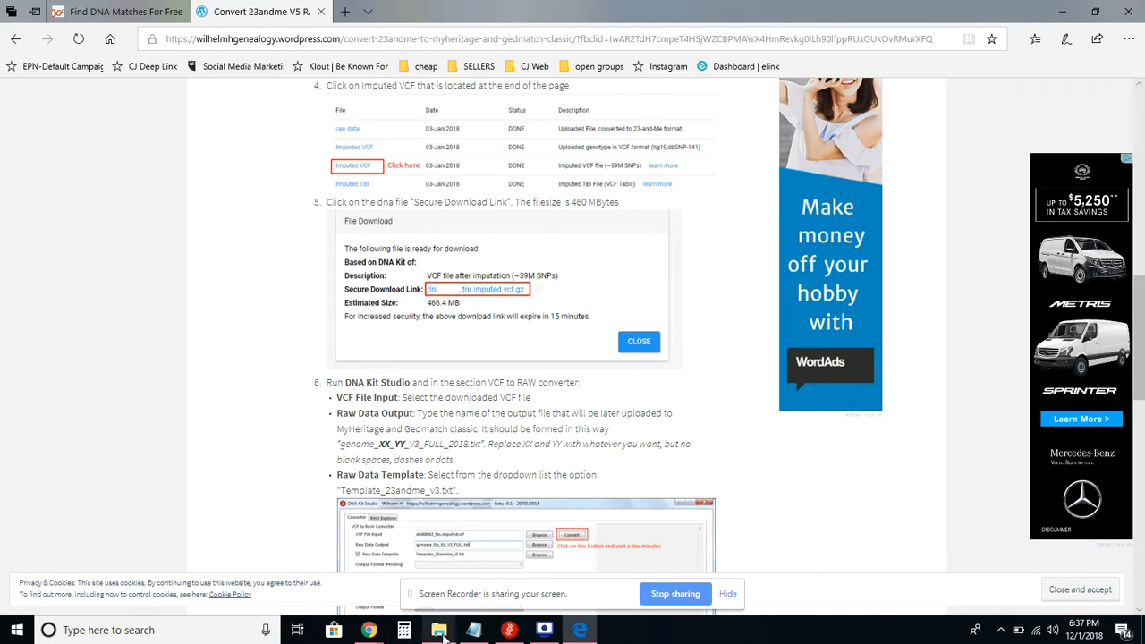
Step: View the contents of the my_raw_genetic_data (1) archive and clear the other windows to show the youtube folder's files
mouse_move(443, 632)
left_click(448, 586)
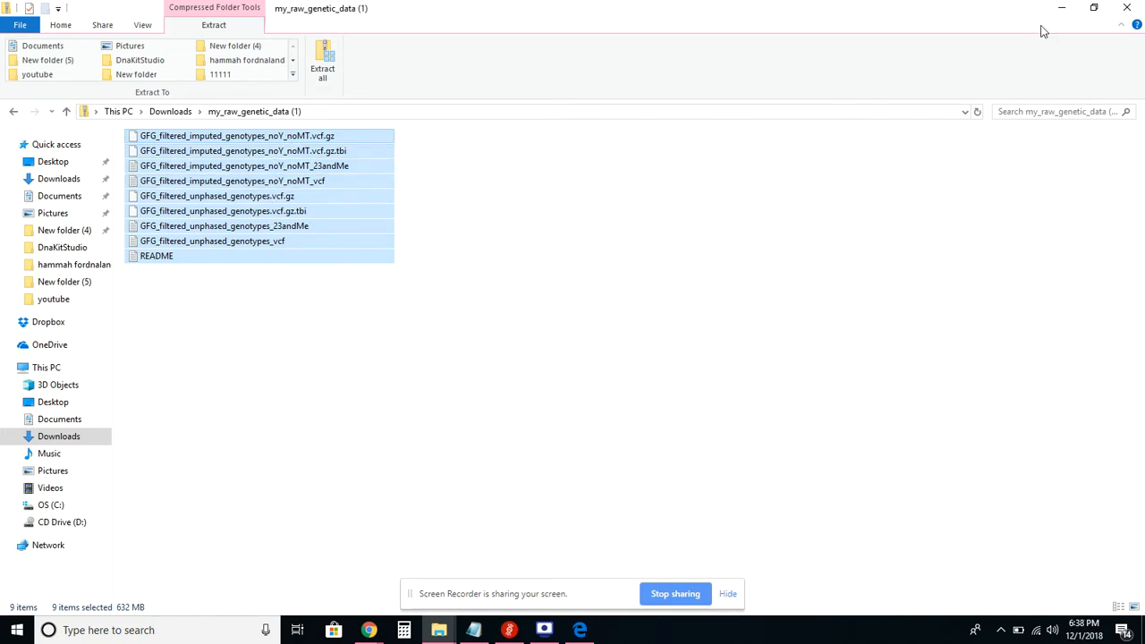
left_click(1066, 9)
left_click(1066, 9)
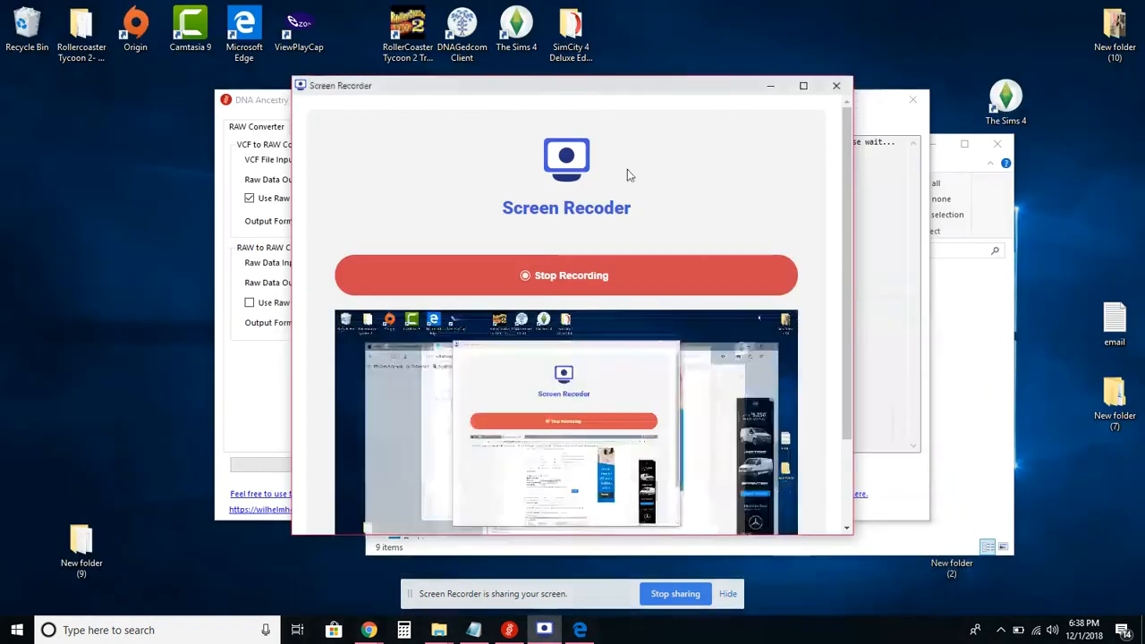
left_click(773, 85)
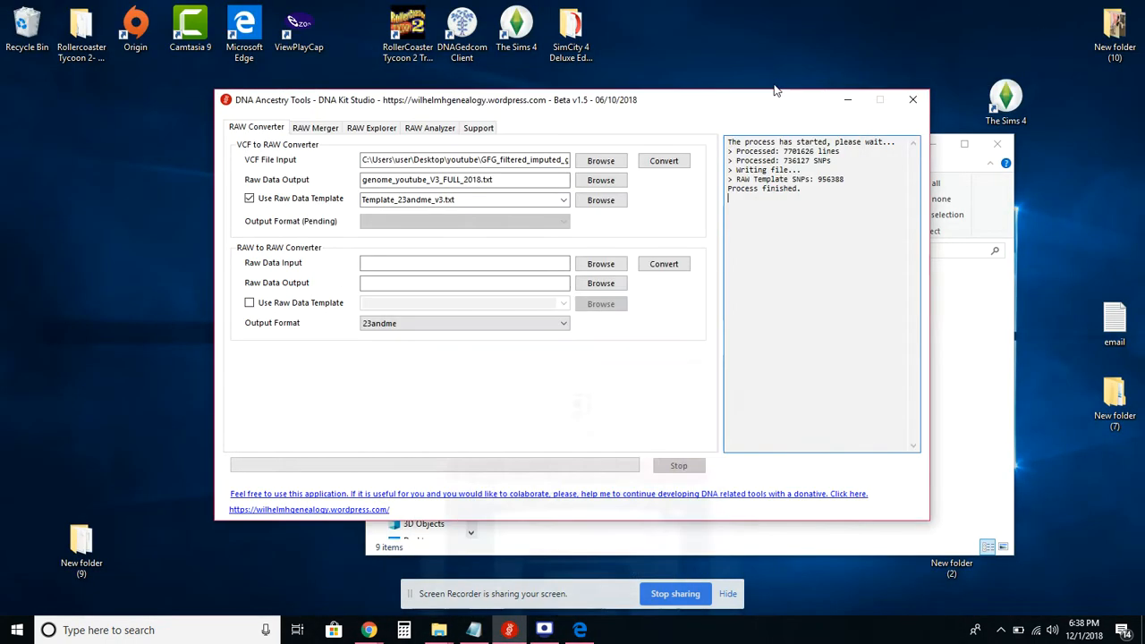
left_click(848, 99)
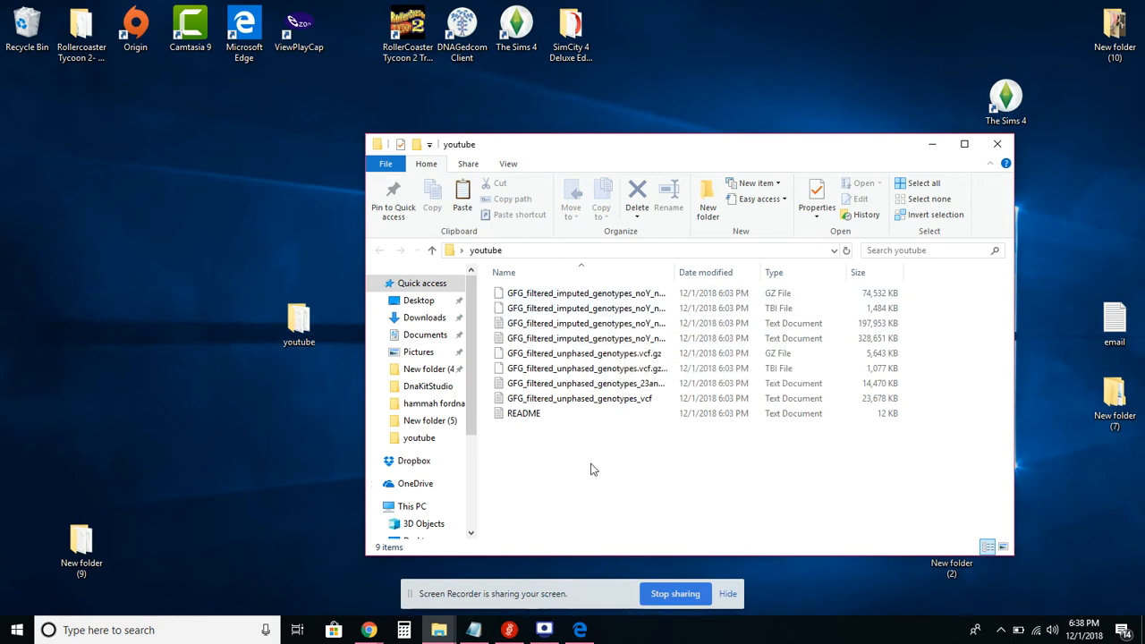
Step: Switch to DNA Kit Studio and set GFG_filtered_imputed_genotypes_noY_noMT.vcf.gz from the desktop youtube folder as the VCF file input
left_click(508, 633)
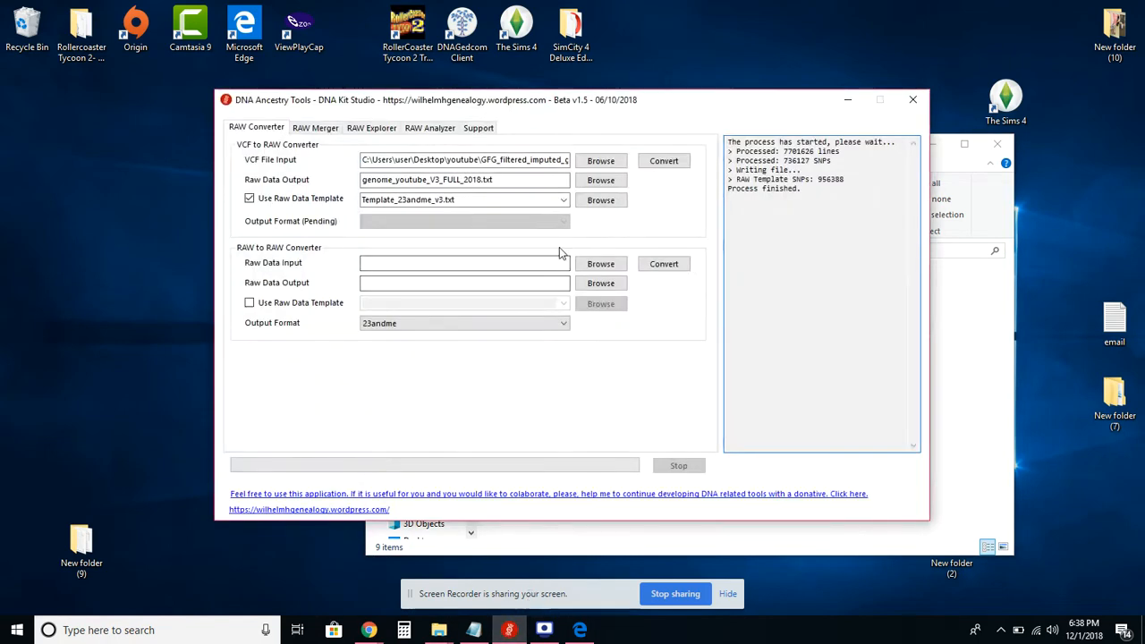
left_click(611, 161)
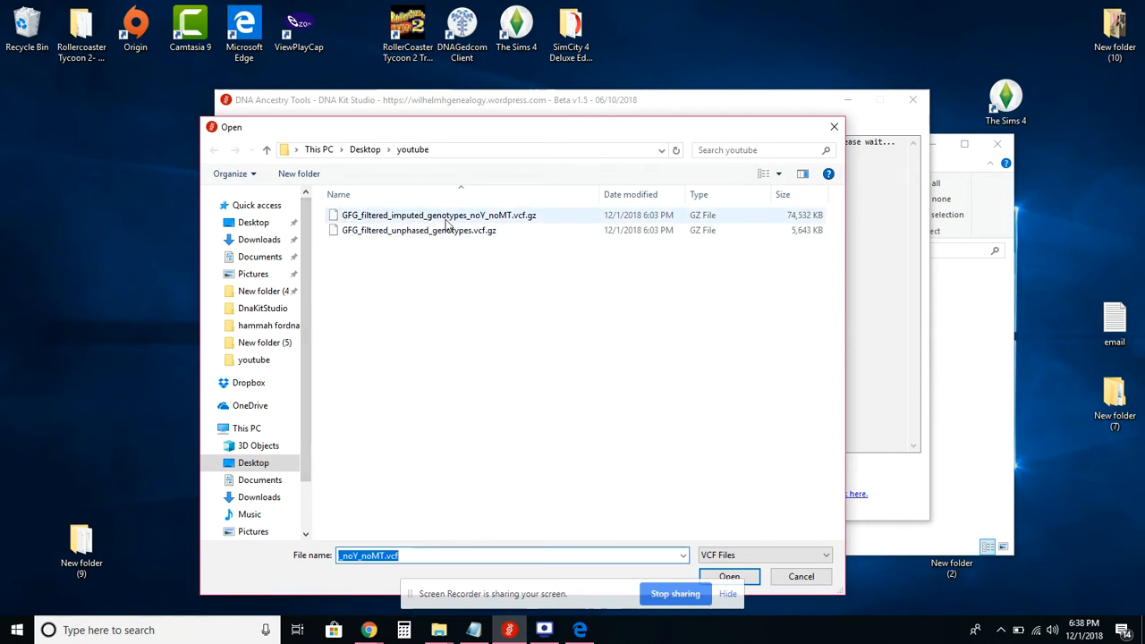
left_click(515, 221)
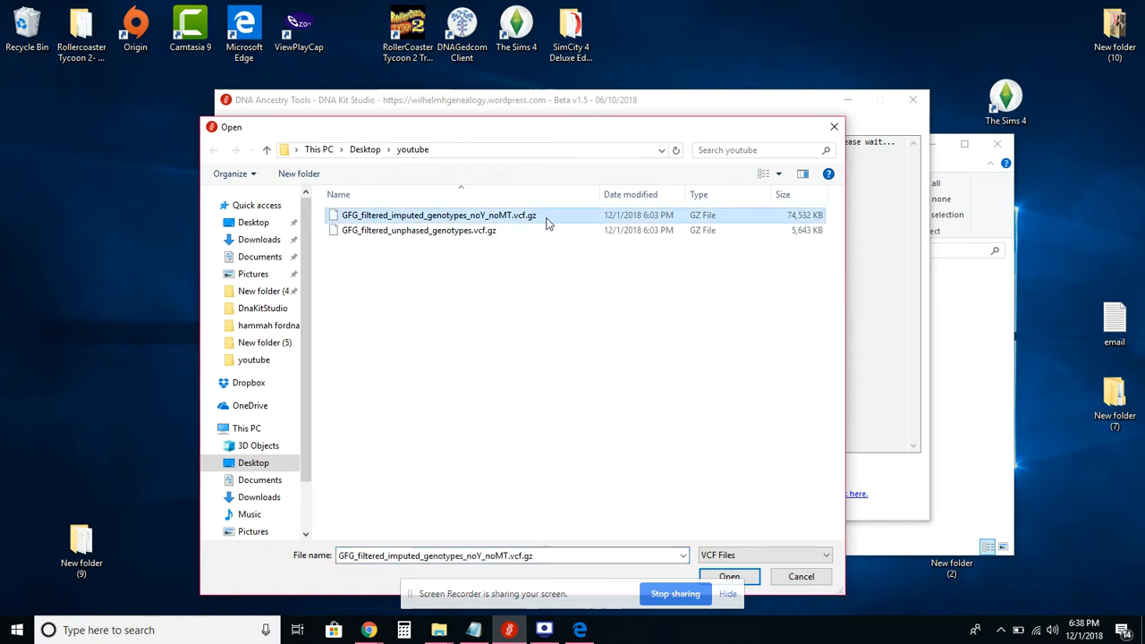
left_click(729, 576)
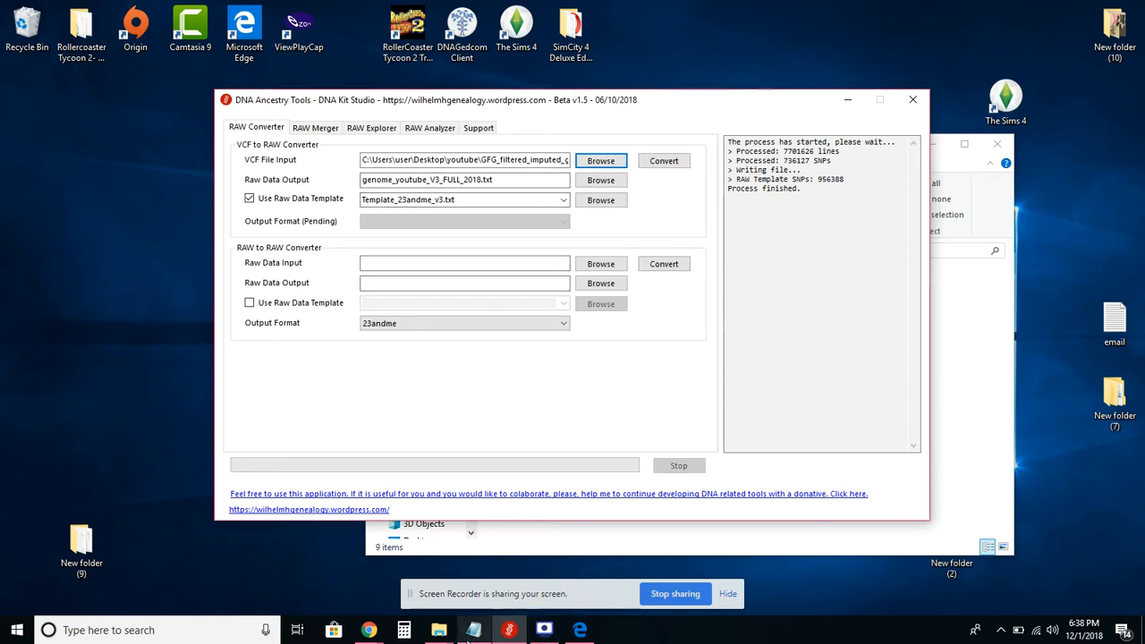
Step: Copy the sample name genome_XX_YY_V3_FULL_2018.txt from the Edge instructions and return to DNA Kit Studio's raw data output name
left_click(579, 629)
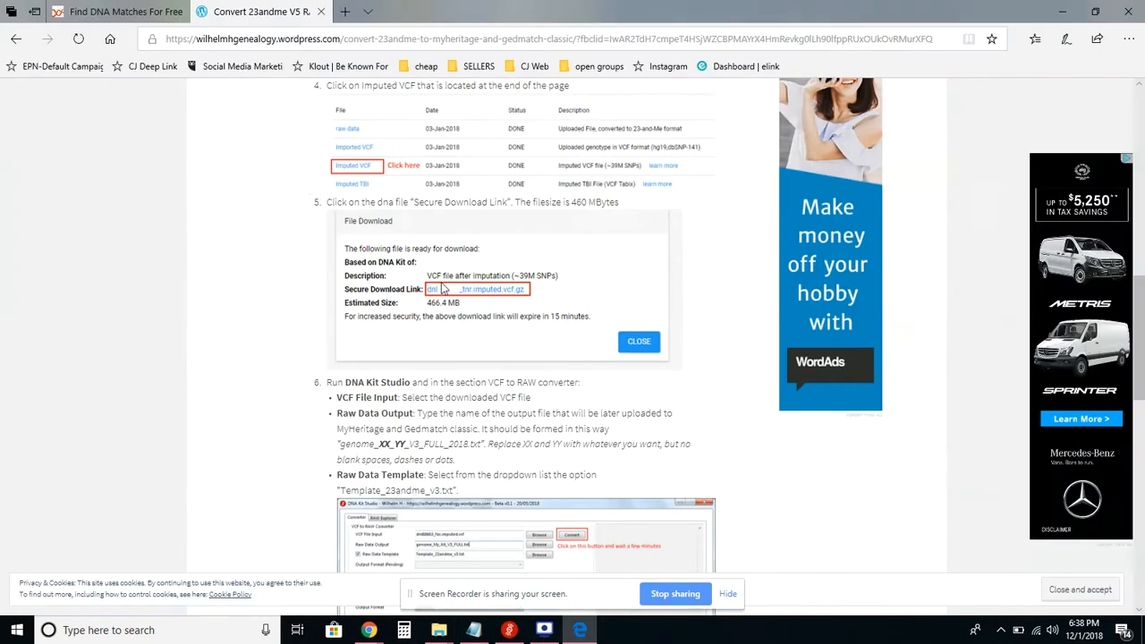
left_click_drag(338, 445, 477, 444)
right_click(478, 446)
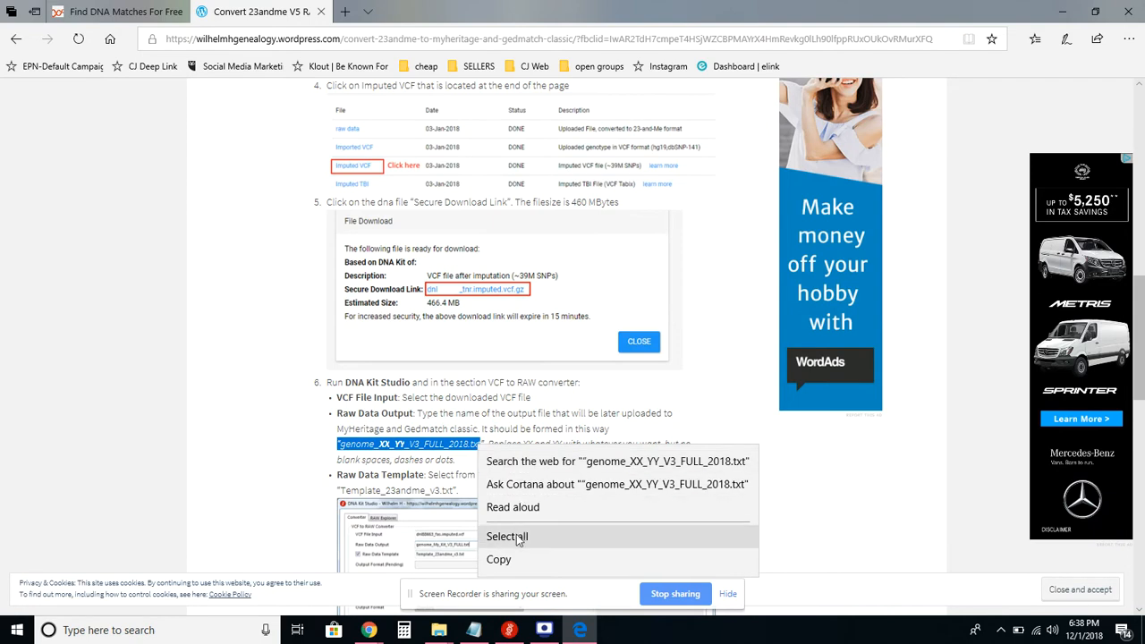
left_click(515, 566)
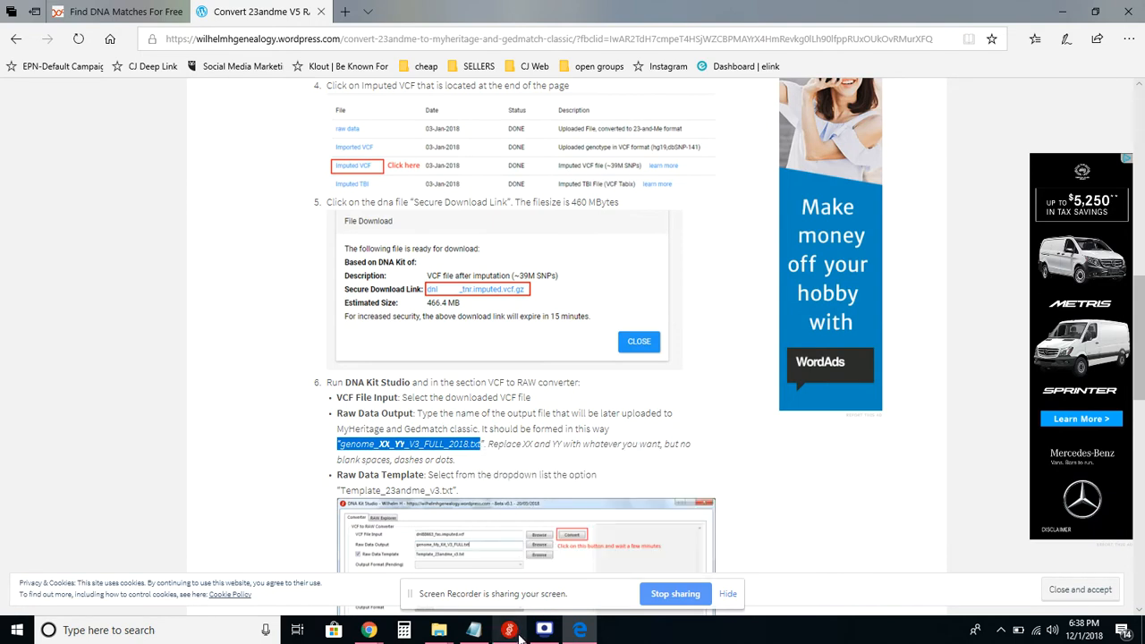
left_click(509, 629)
left_click(468, 179)
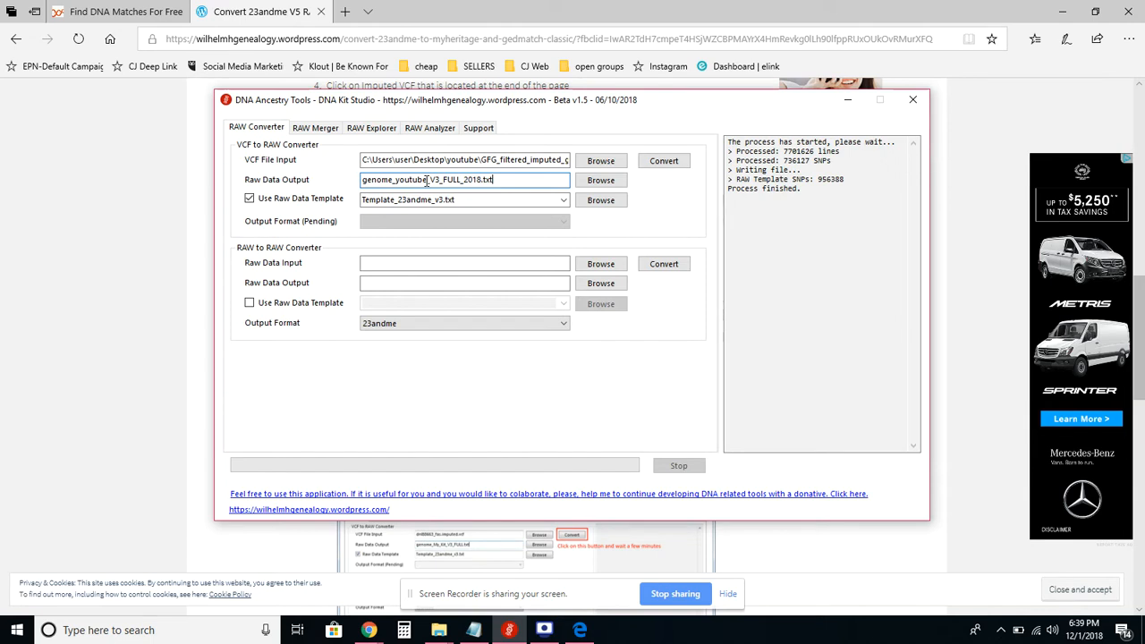
Step: Reset the VCF converter's raw data template option and choose Template_23andme_v3.txt as the template
left_click(251, 202)
left_click(252, 202)
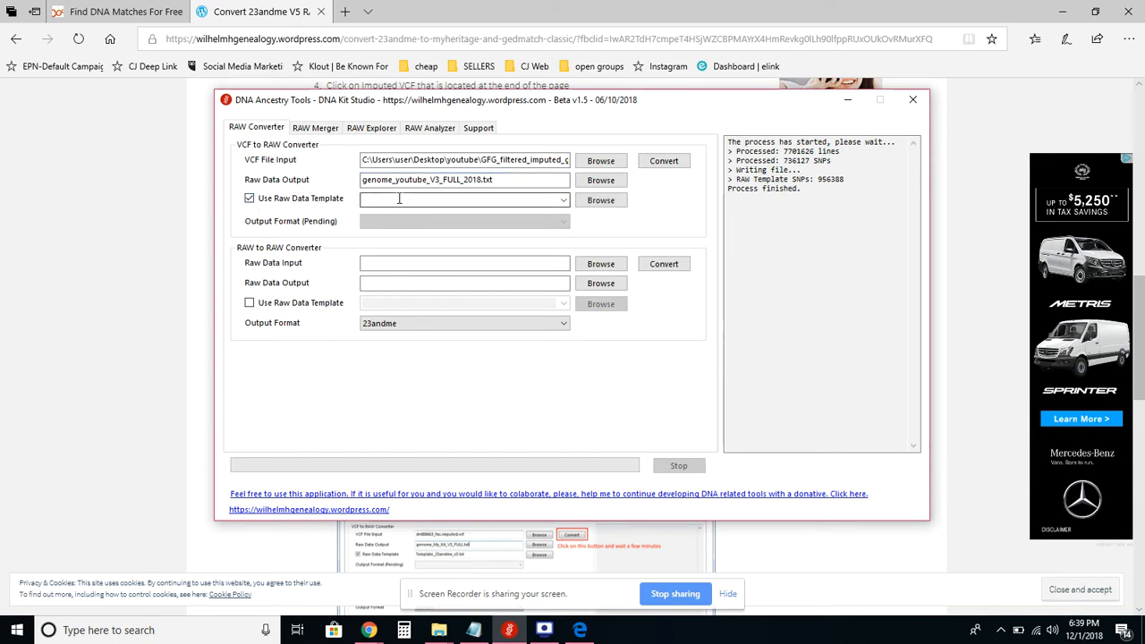
left_click(562, 200)
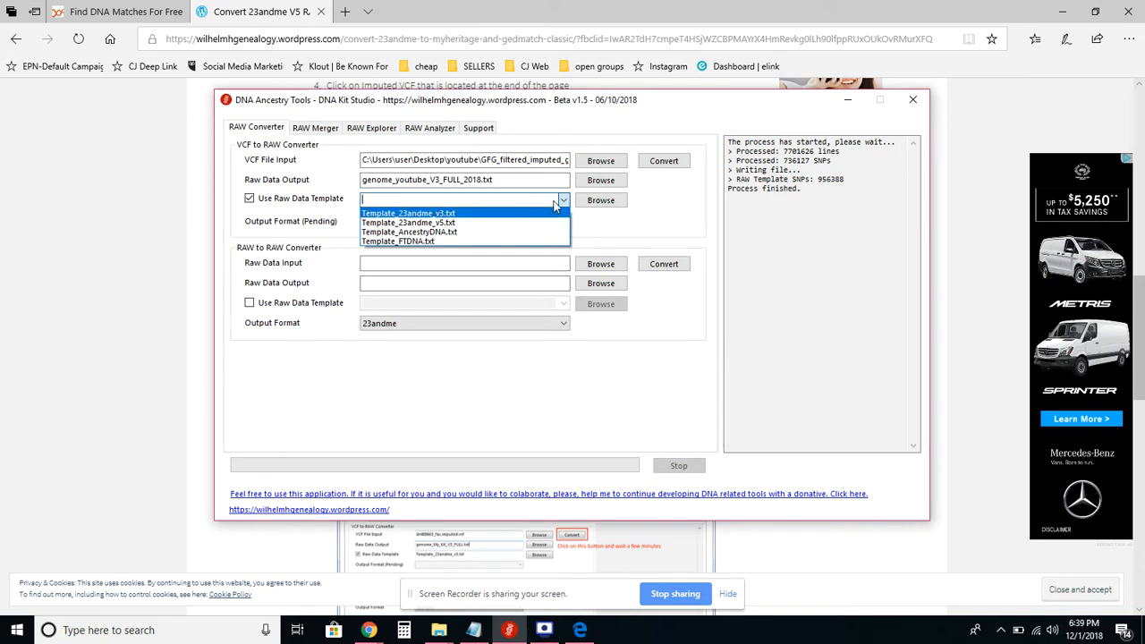
left_click(450, 214)
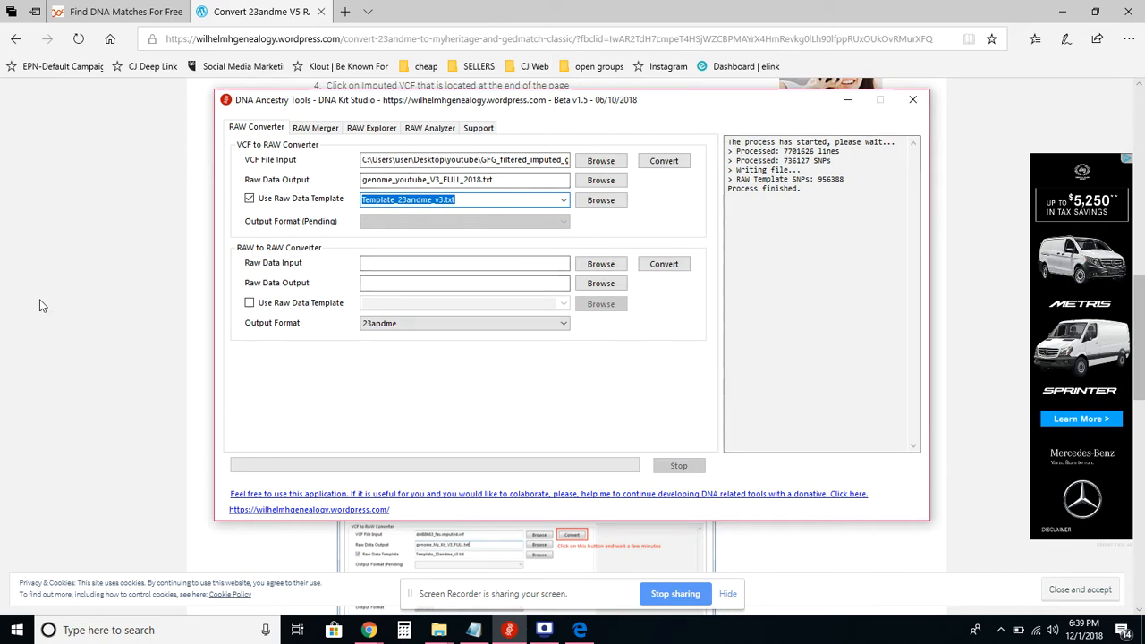
Step: Return to the FamilyTreeDNA autosomal transfer page in Edge and fill in the name and e-mail fields from the saved form entry
left_click(89, 301)
left_click(125, 11)
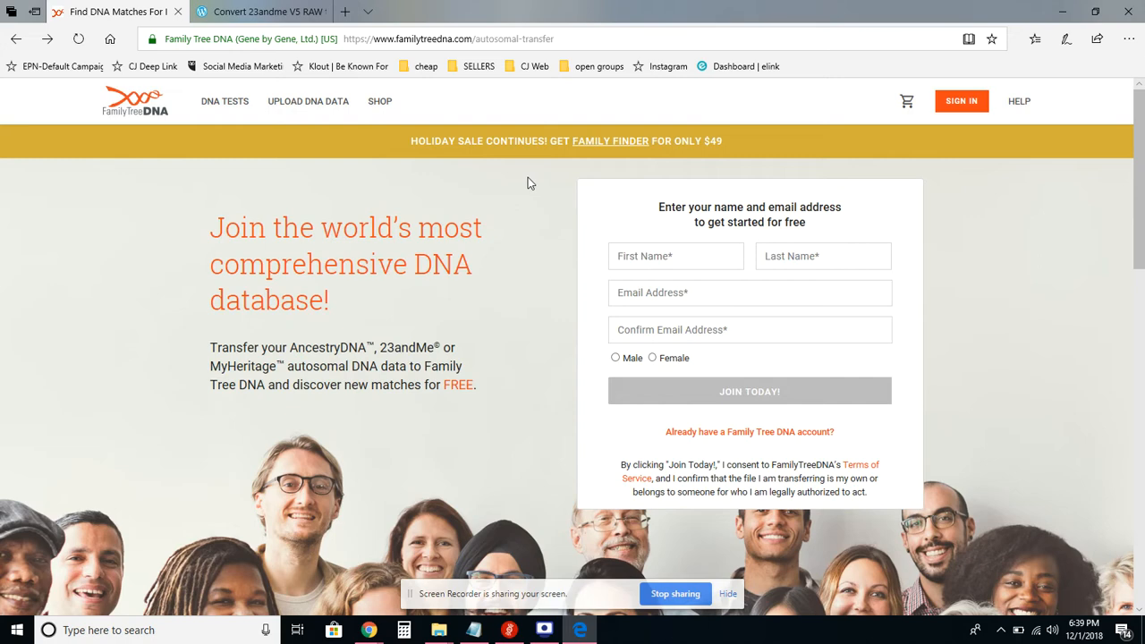
left_click(680, 259)
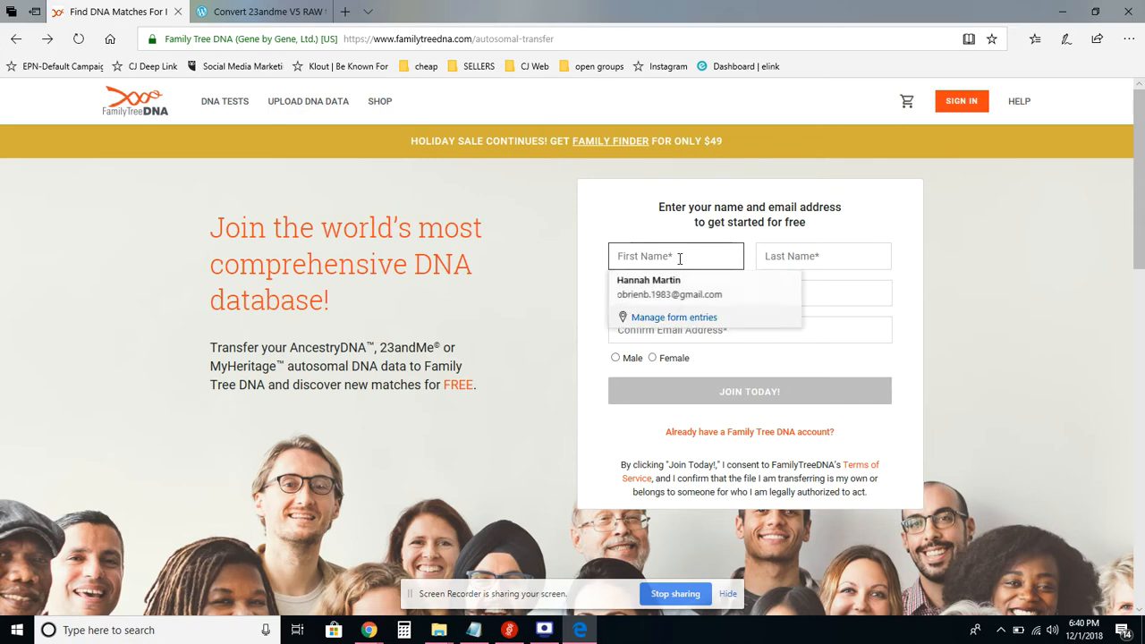
left_click(563, 283)
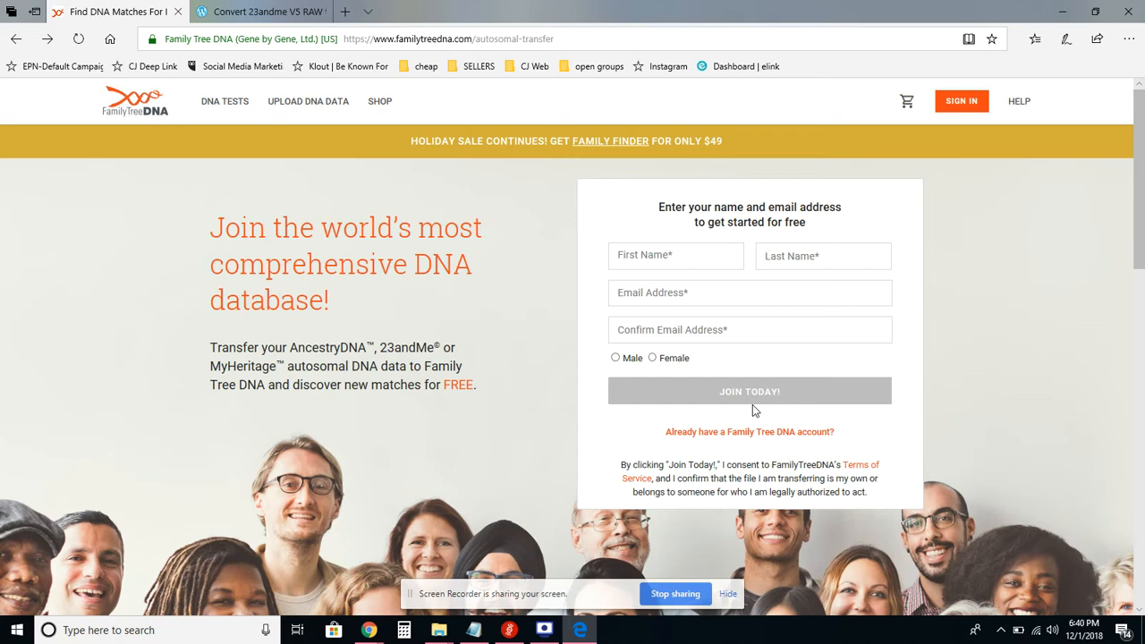
left_click(685, 256)
left_click(685, 295)
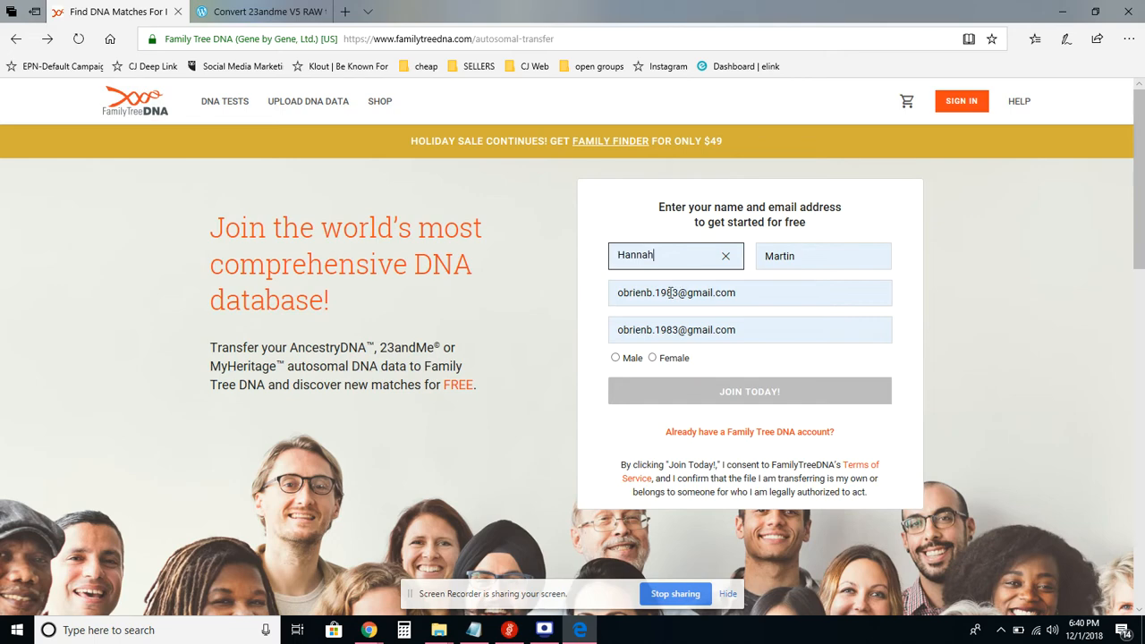
Step: Change the e-mail address in both e-mail fields and submit the sign-up form with Female selected
left_click_drag(667, 292, 687, 333)
key("BackSpace")
left_click(671, 331)
key("BackSpace")
key("BackSpace")
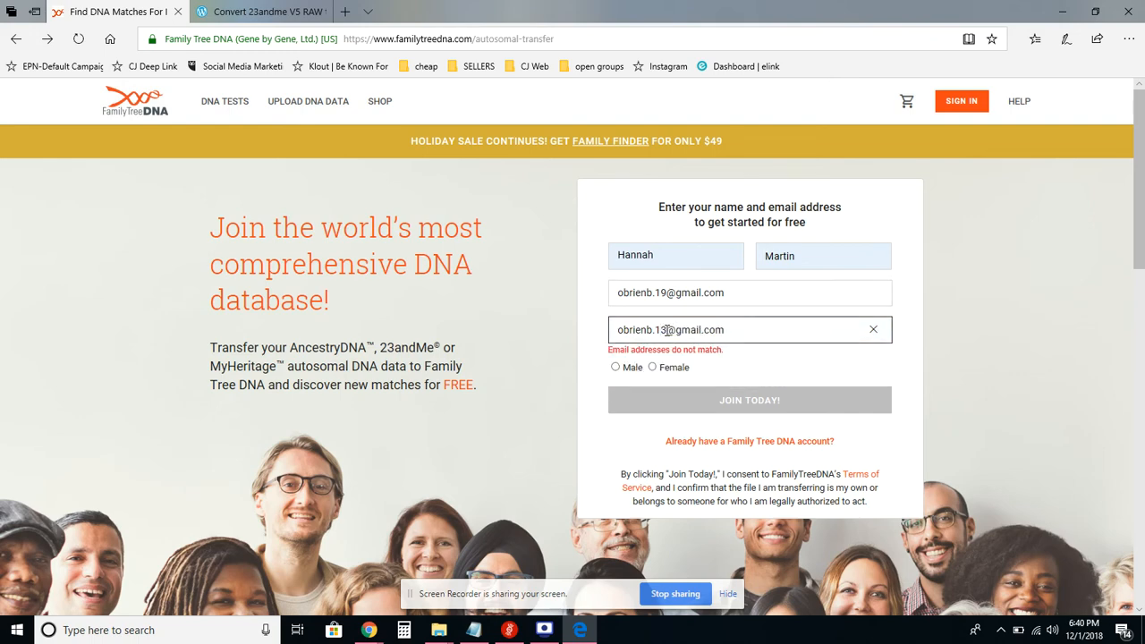
type("9")
key("Delete")
left_click(653, 358)
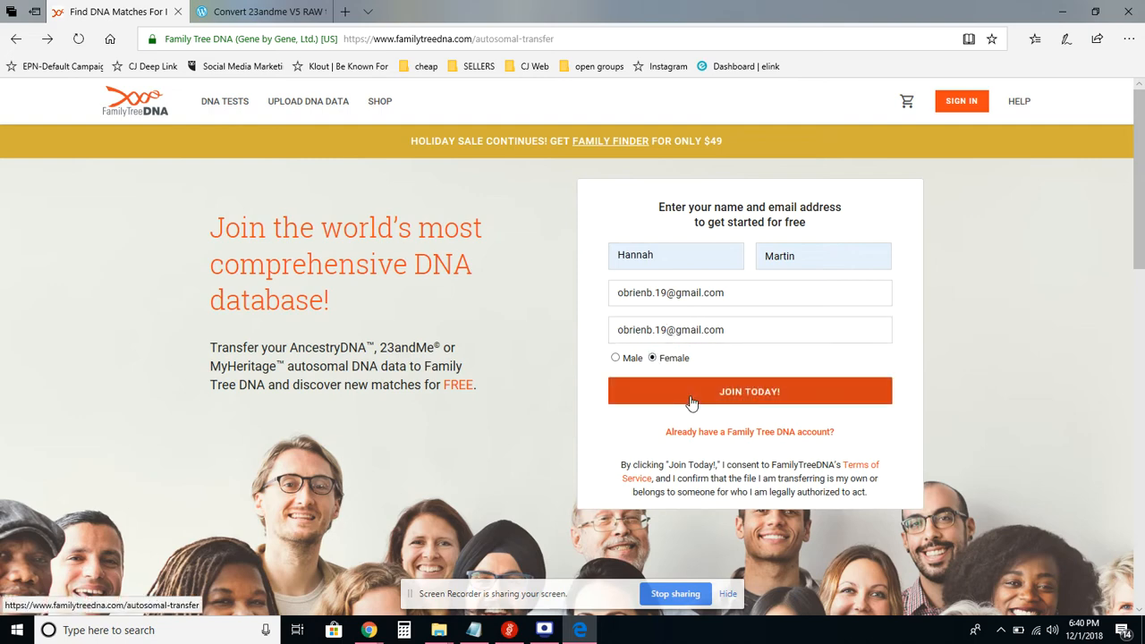
left_click(692, 401)
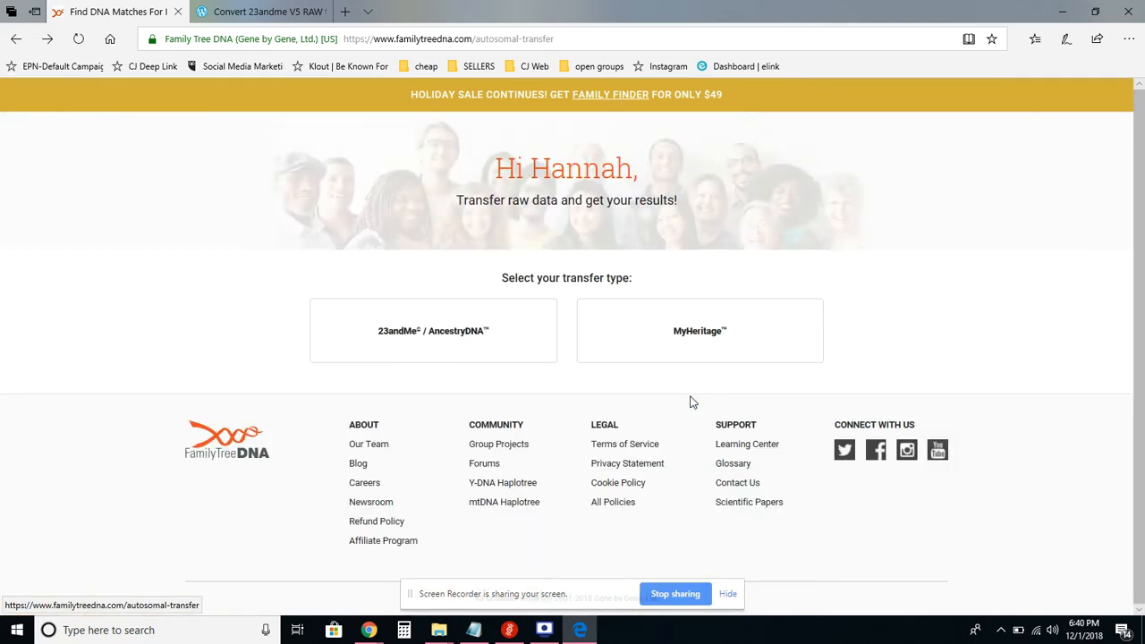
Step: Choose the 23andMe / AncestryDNA transfer type and attach genome_youtube_V3_FULL_2018 from the DnaKitStudio folder in Downloads
left_click(412, 331)
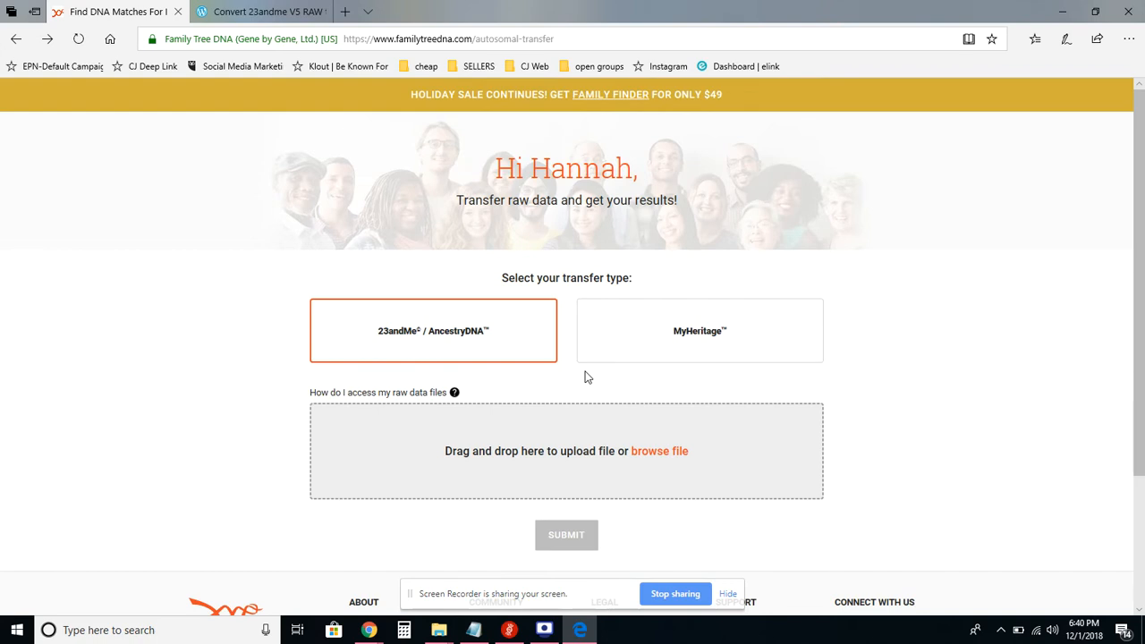
left_click(672, 456)
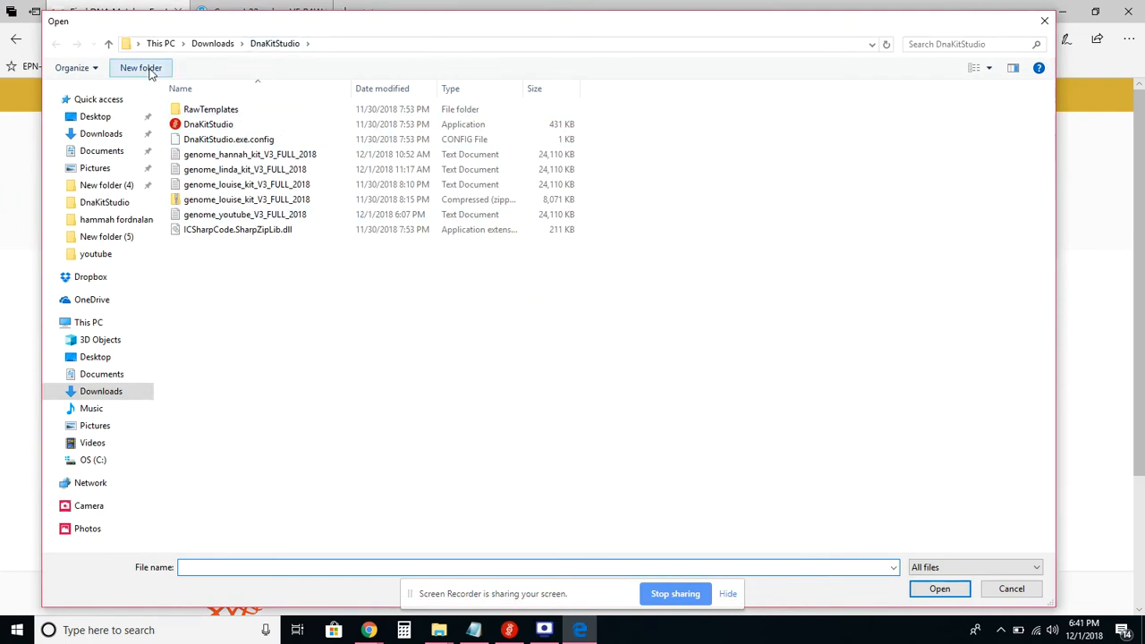
left_click(98, 133)
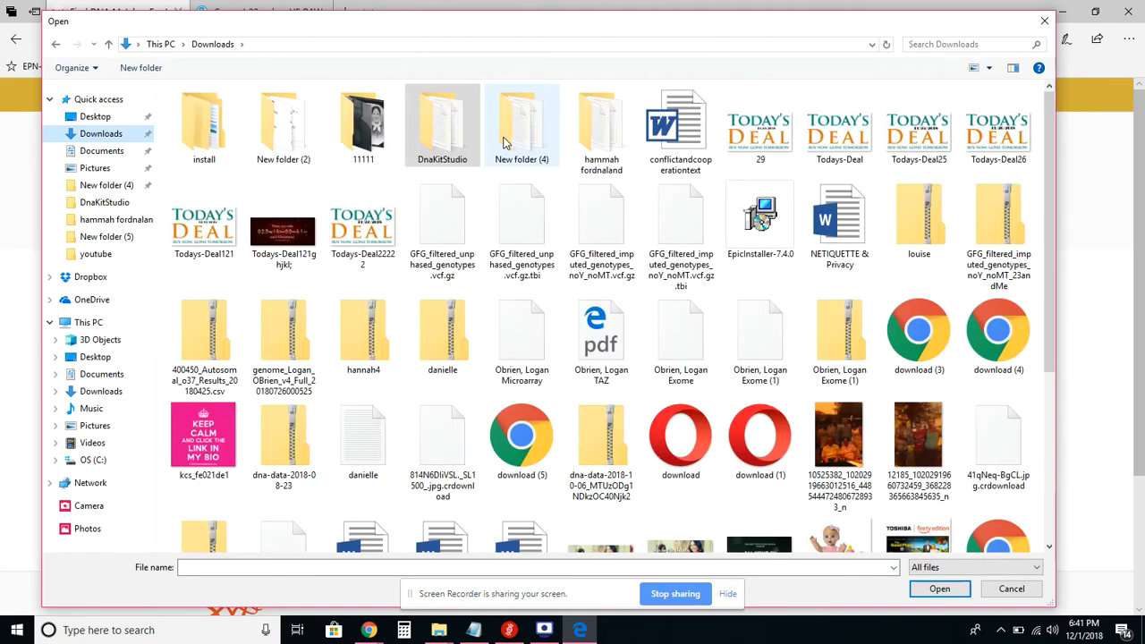
double_click(423, 143)
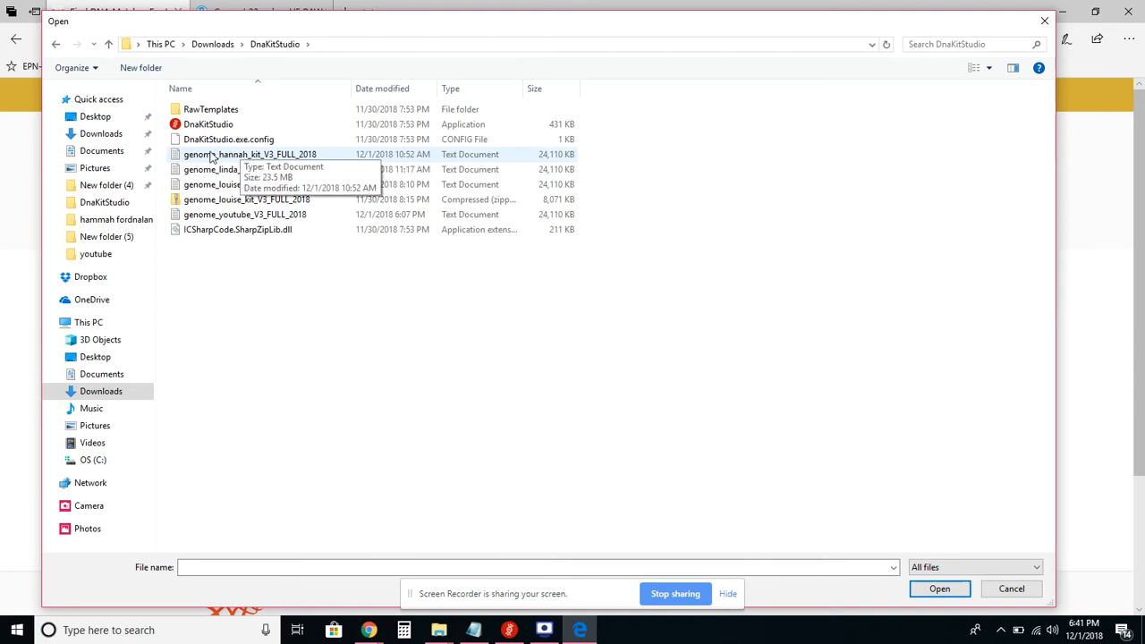
left_click(194, 218)
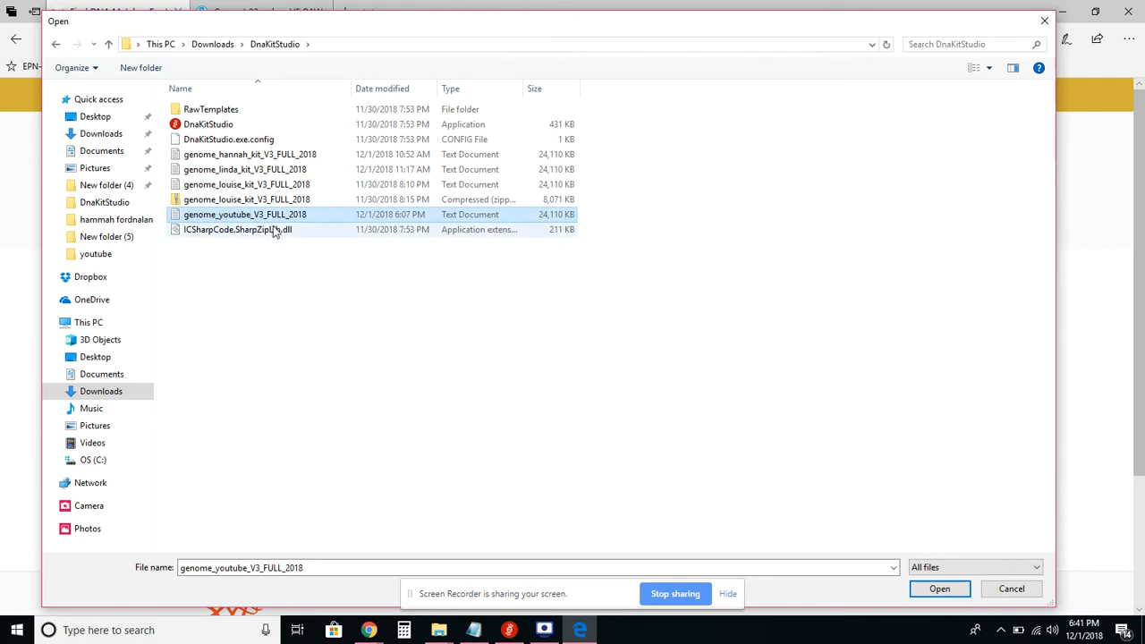
left_click(939, 589)
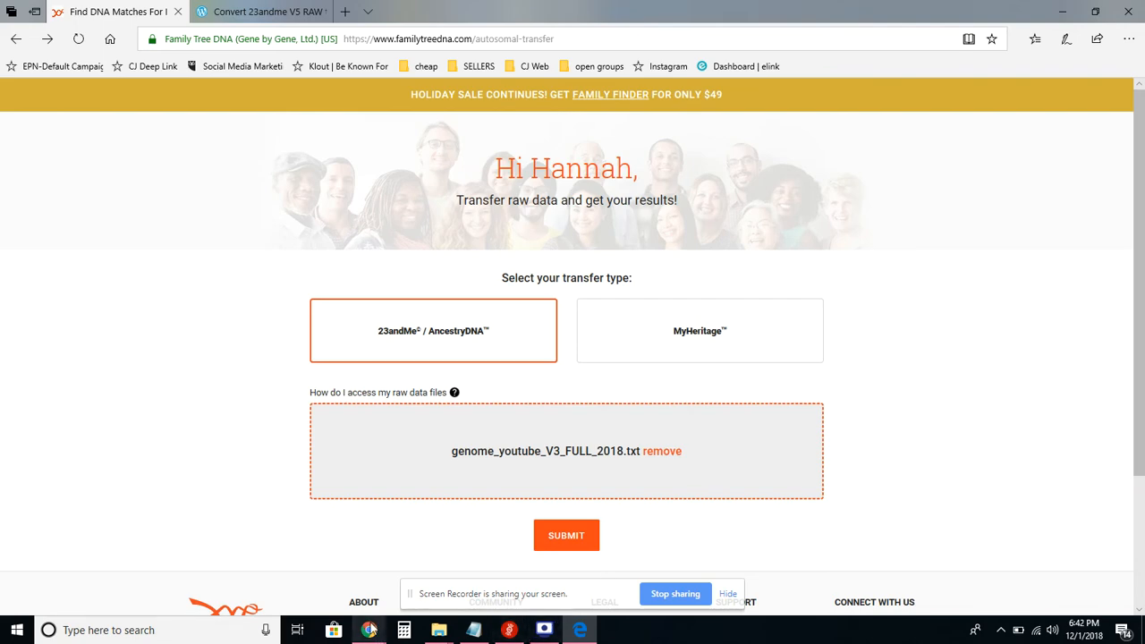
Step: Switch to Chrome and examine the Family Finder match list with its relationship ranges and shared centimorgans
mouse_move(370, 630)
left_click(349, 595)
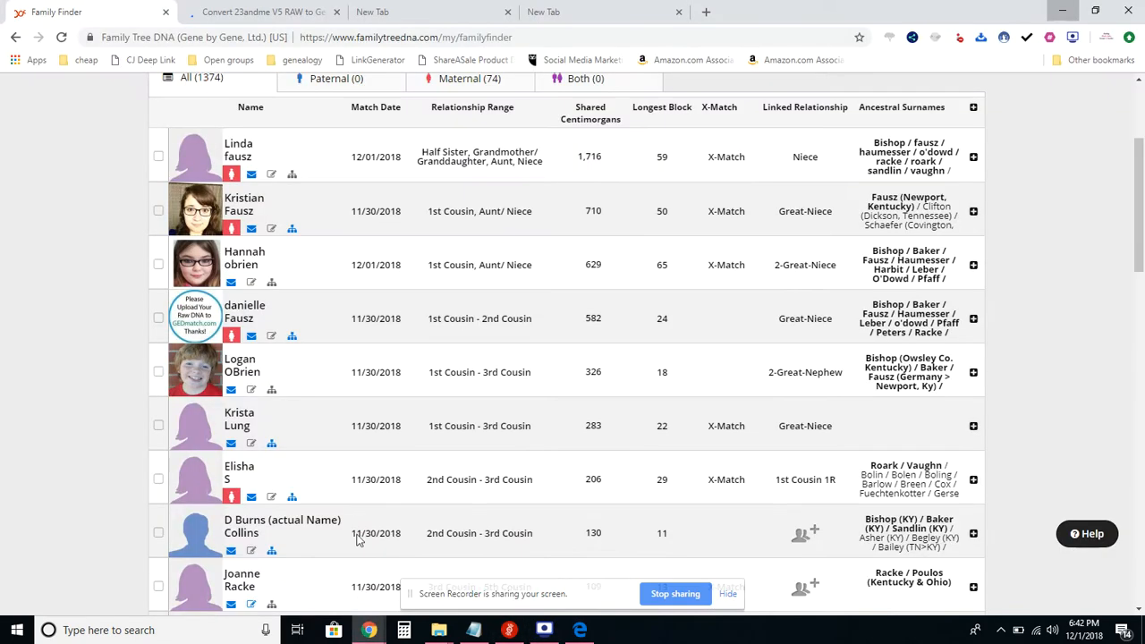
scroll(440, 292, "up", 3)
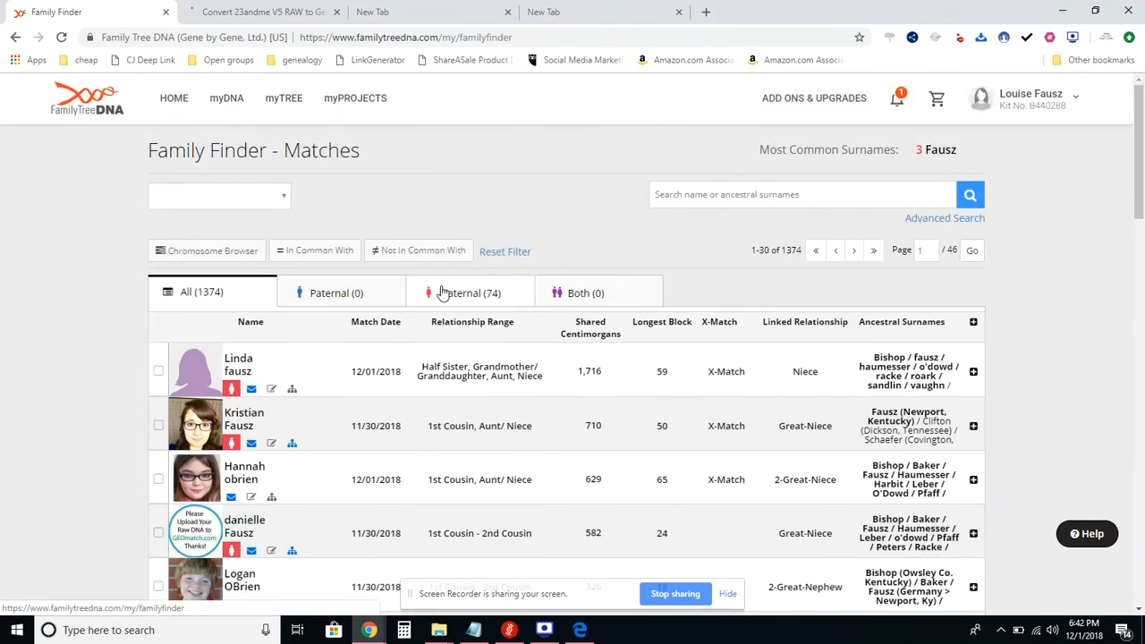
scroll(441, 291, "down", 3)
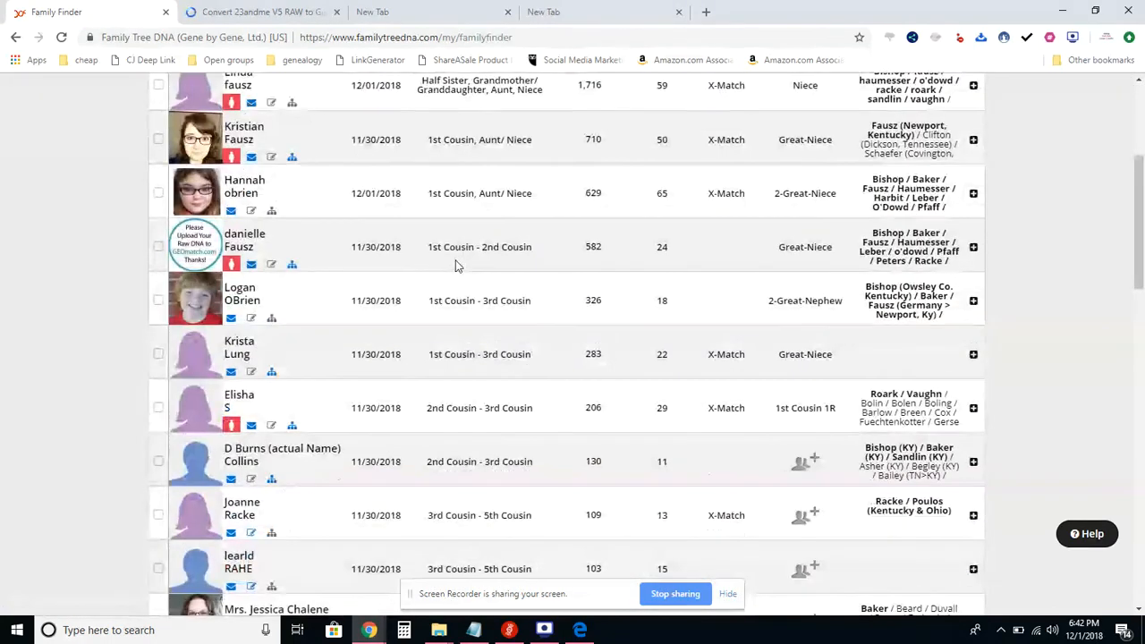
scroll(455, 266, "up", 3)
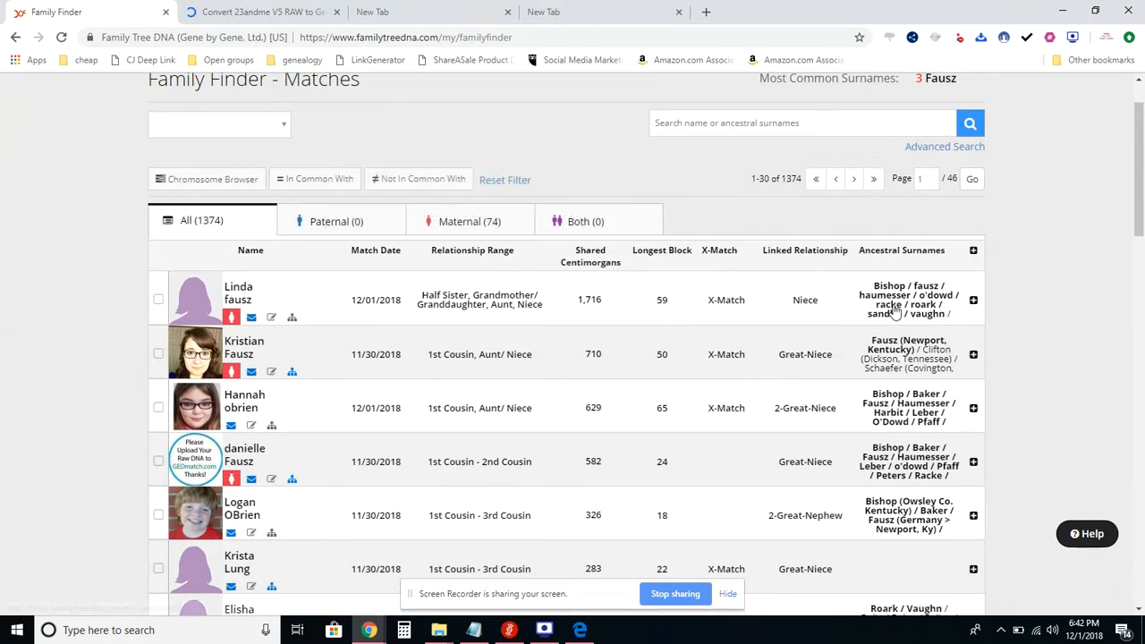
Step: Select the four closest matches in the Family Finder list and open them for comparison in the Chromosome Browser
scroll(468, 411, "down", 1)
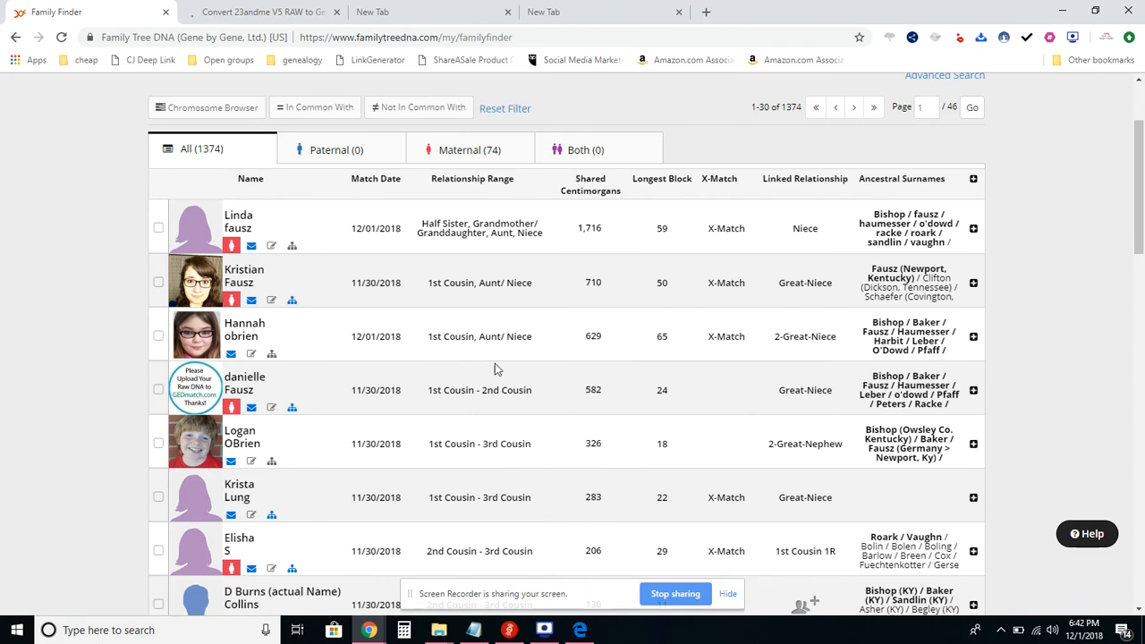
scroll(326, 354, "down", 5)
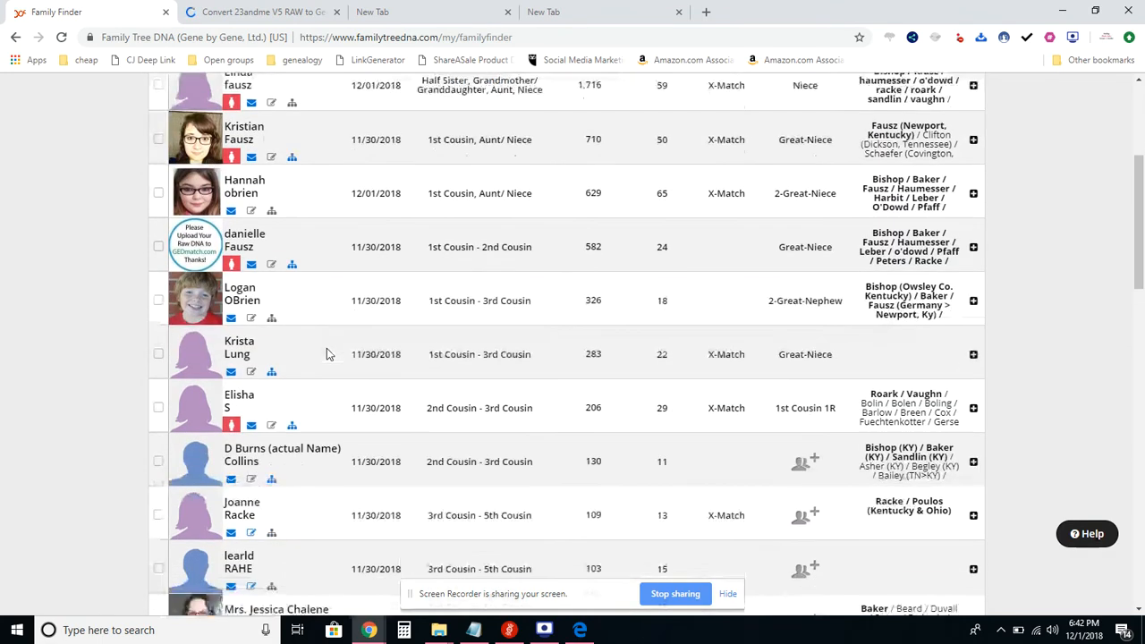
scroll(326, 353, "up", 5)
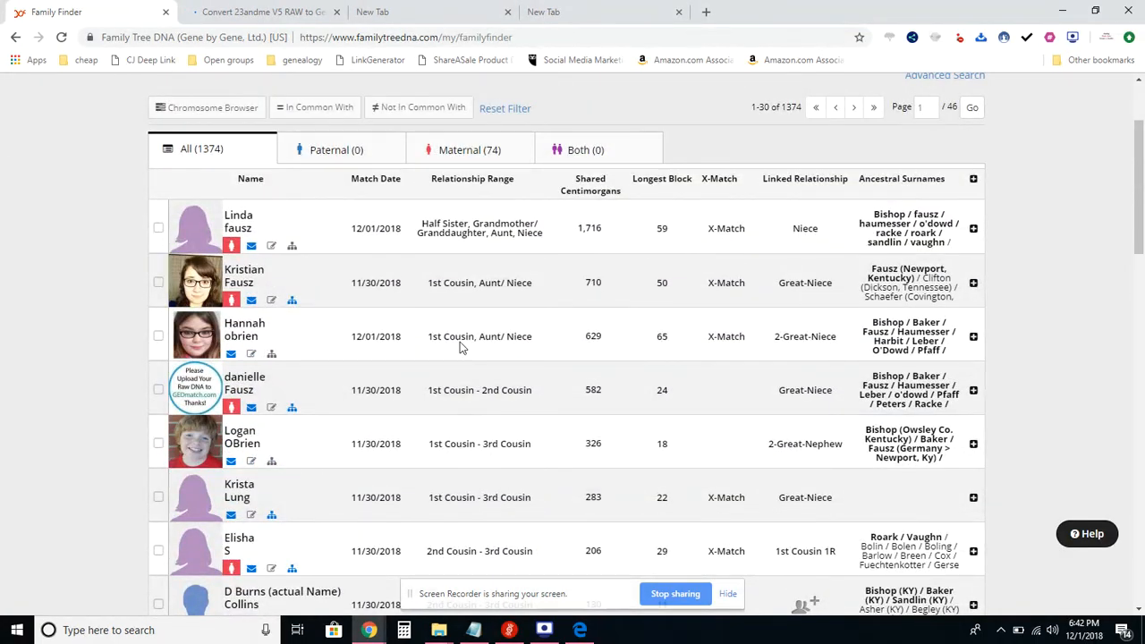
scroll(318, 372, "up", 2)
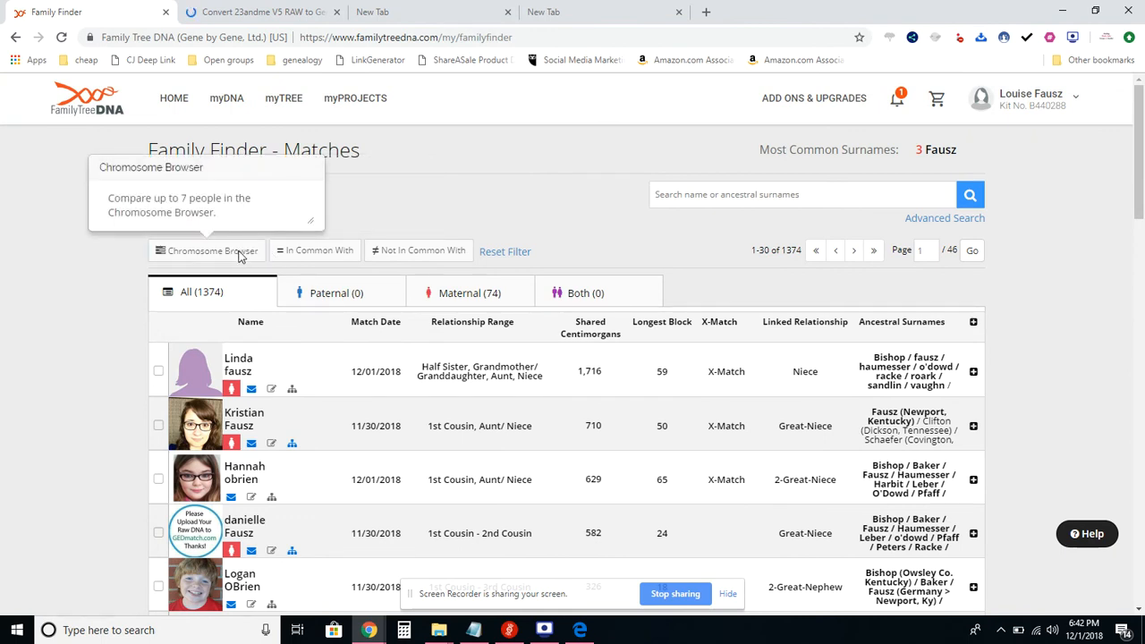
left_click(158, 371)
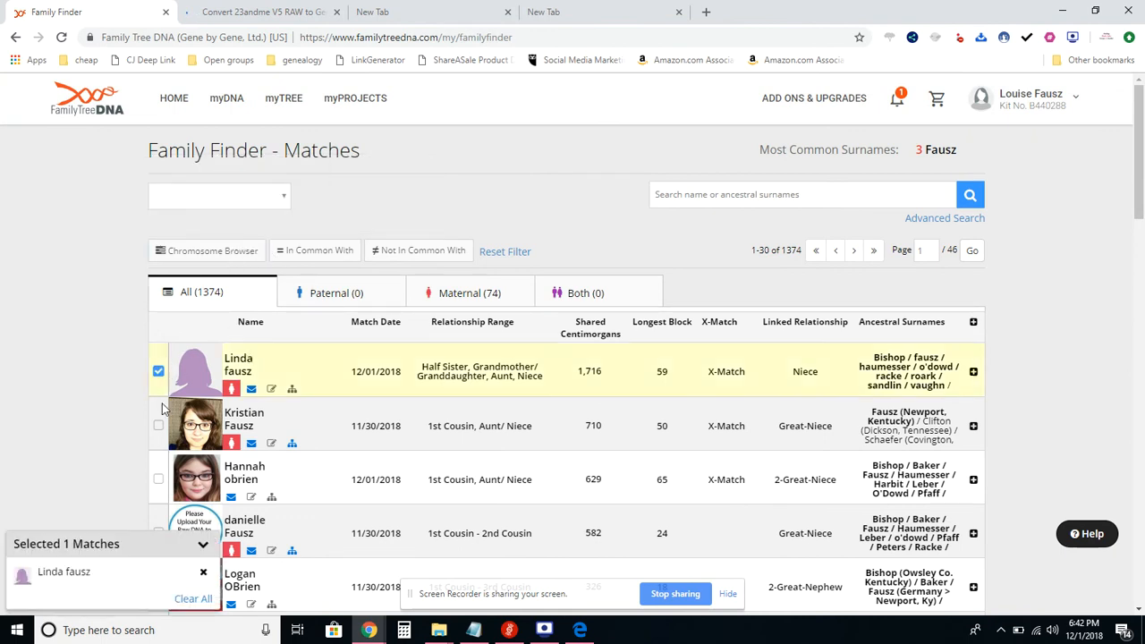
left_click(158, 427)
scroll(158, 428, "down", 2)
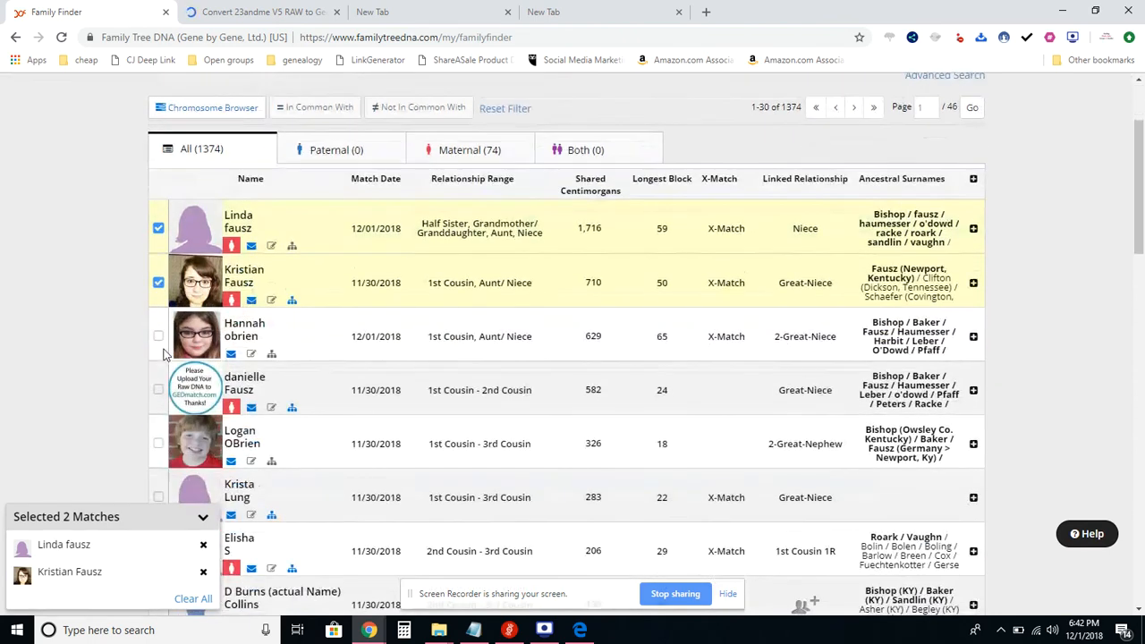
left_click(159, 337)
left_click(159, 390)
scroll(210, 295, "up", 2)
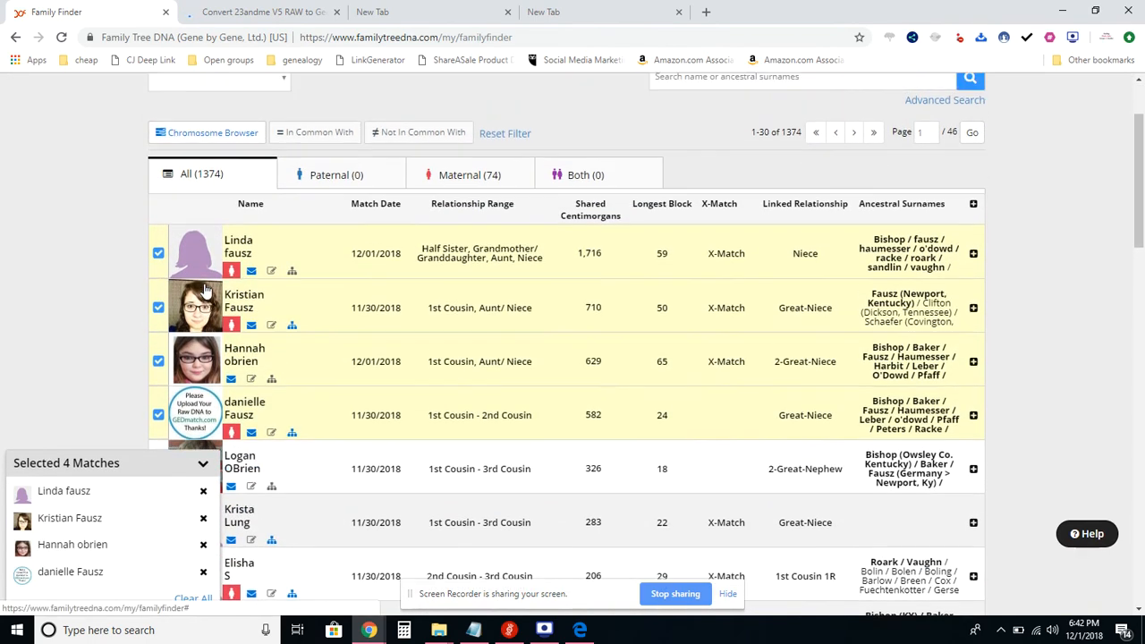
left_click(215, 256)
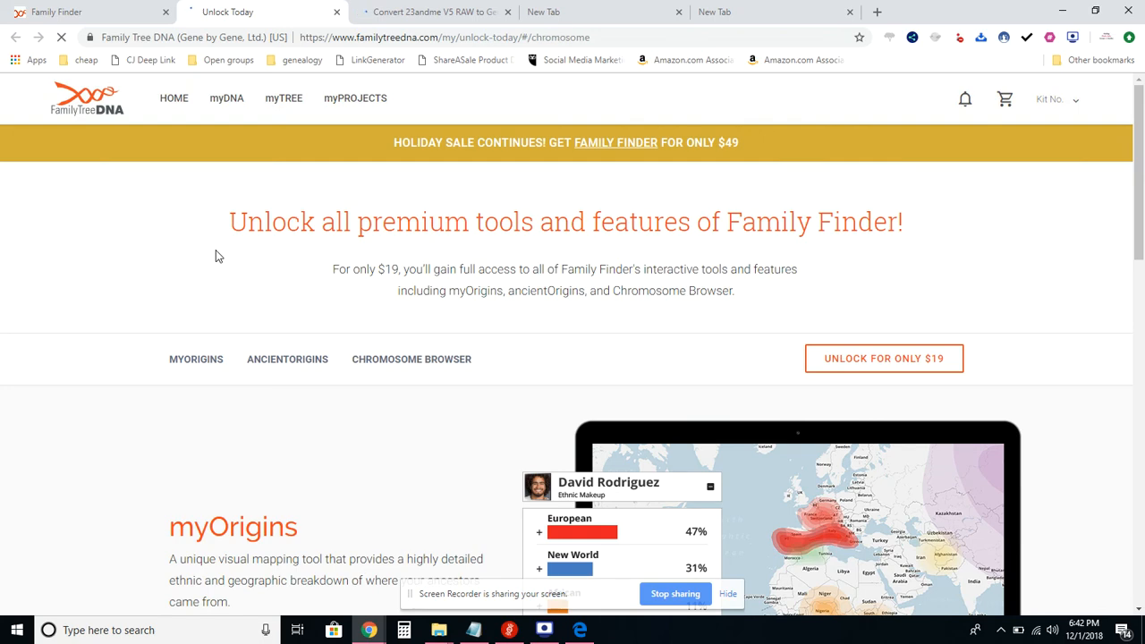
Step: Examine the $19 unlock page's descriptions of the premium myOrigins, ancientOrigins and Chromosome Browser features
scroll(216, 257, "down", 10)
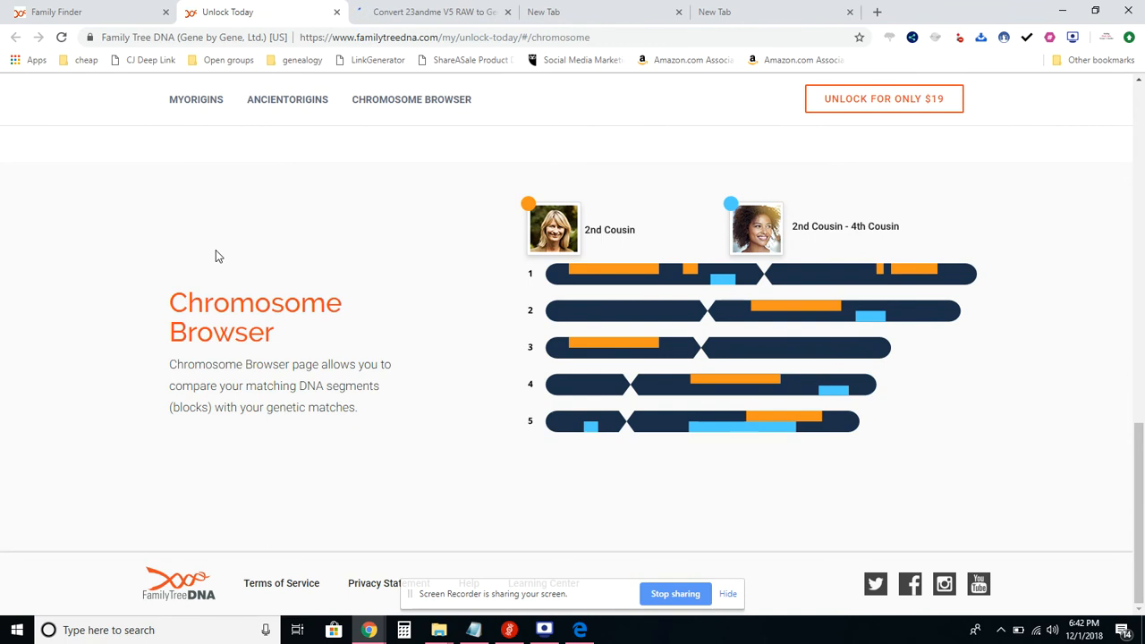
scroll(215, 257, "up", 10)
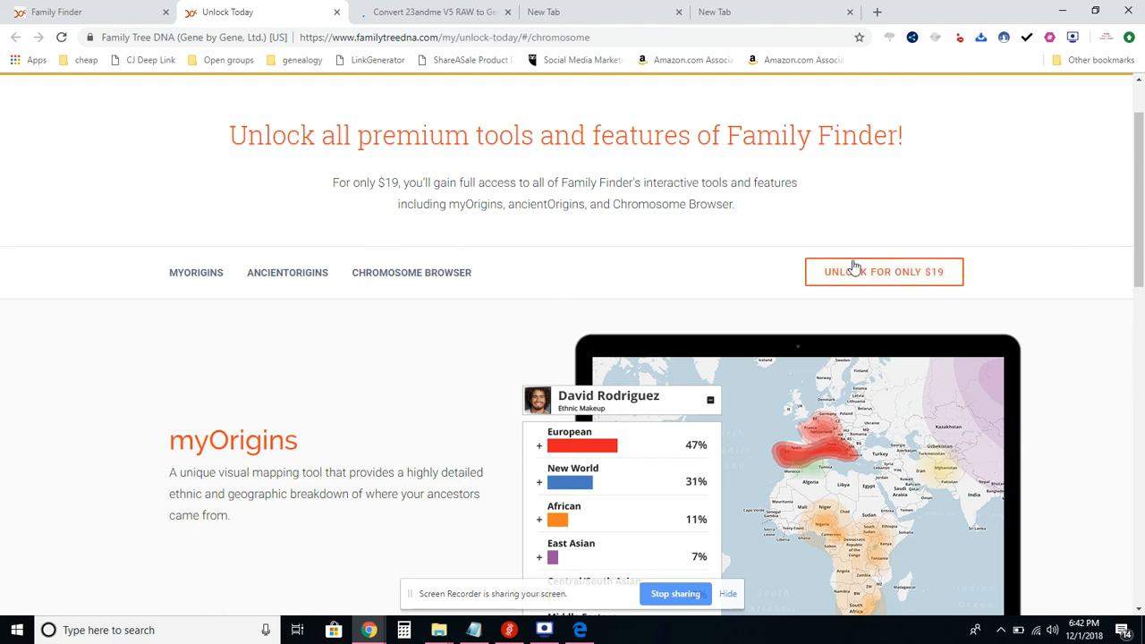
left_click(827, 281)
scroll(921, 280, "down", 1)
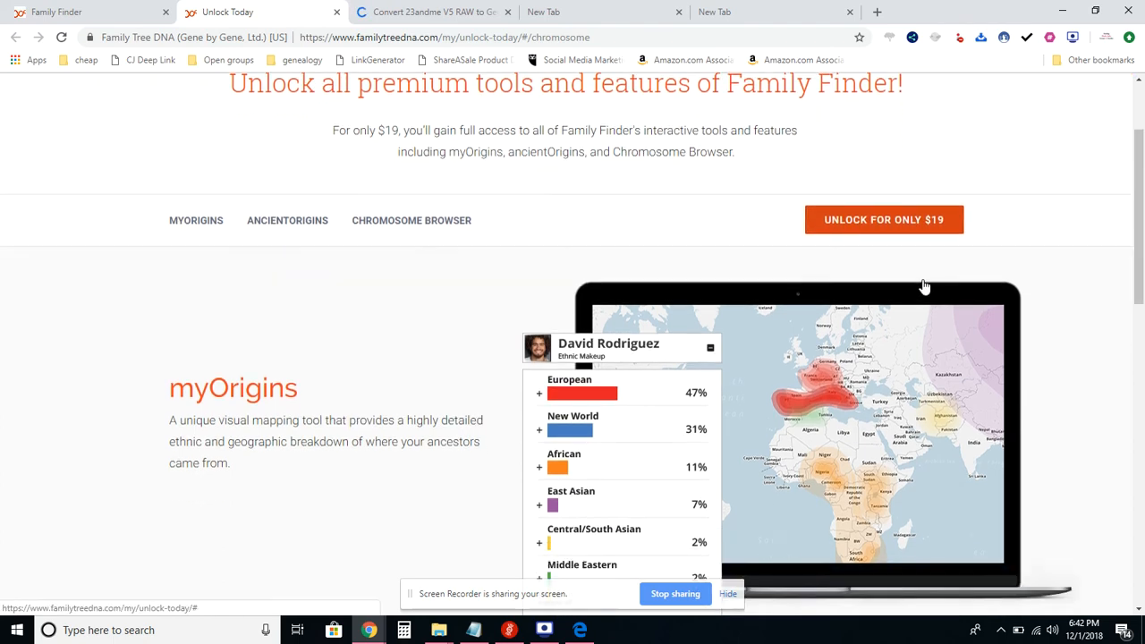
scroll(612, 248, "down", 1)
scroll(446, 259, "down", 2)
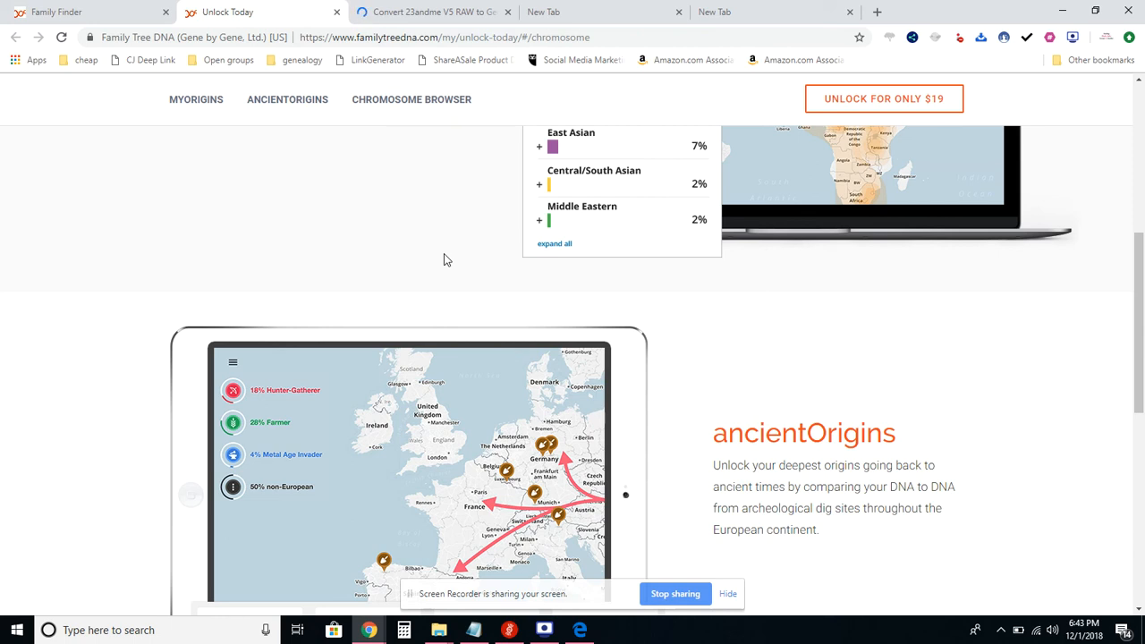
scroll(624, 391, "down", 1)
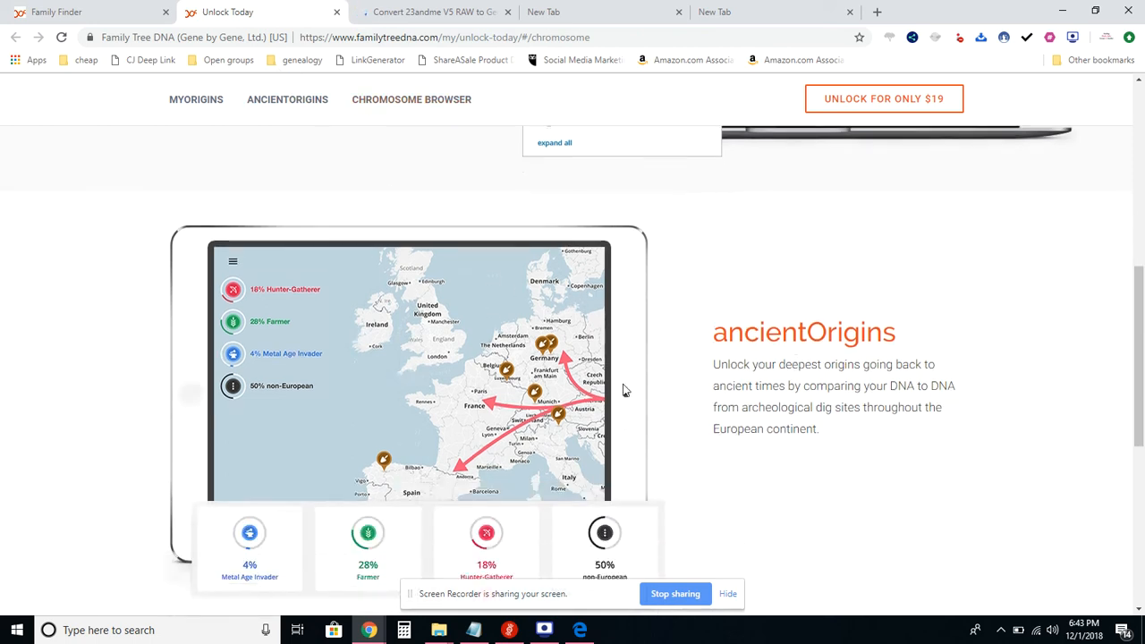
scroll(664, 367, "up", 3)
scroll(692, 356, "down", 2)
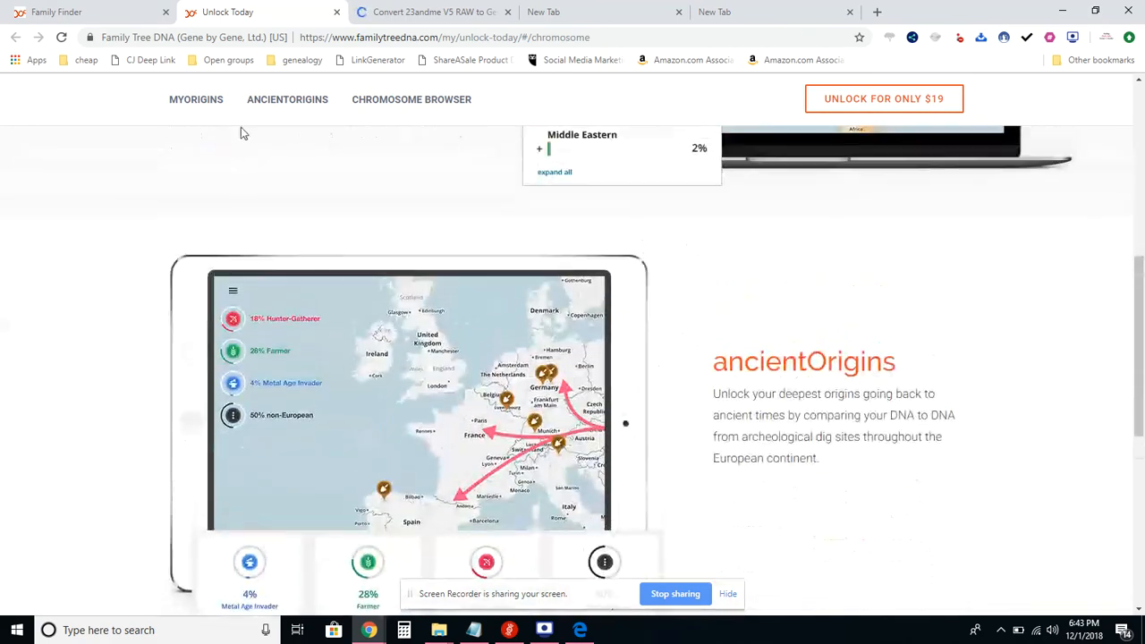
Step: Return to the Family Finder match list, collapse the list of selected matches and look through the more distant cousins
left_click(55, 12)
scroll(330, 233, "down", 5)
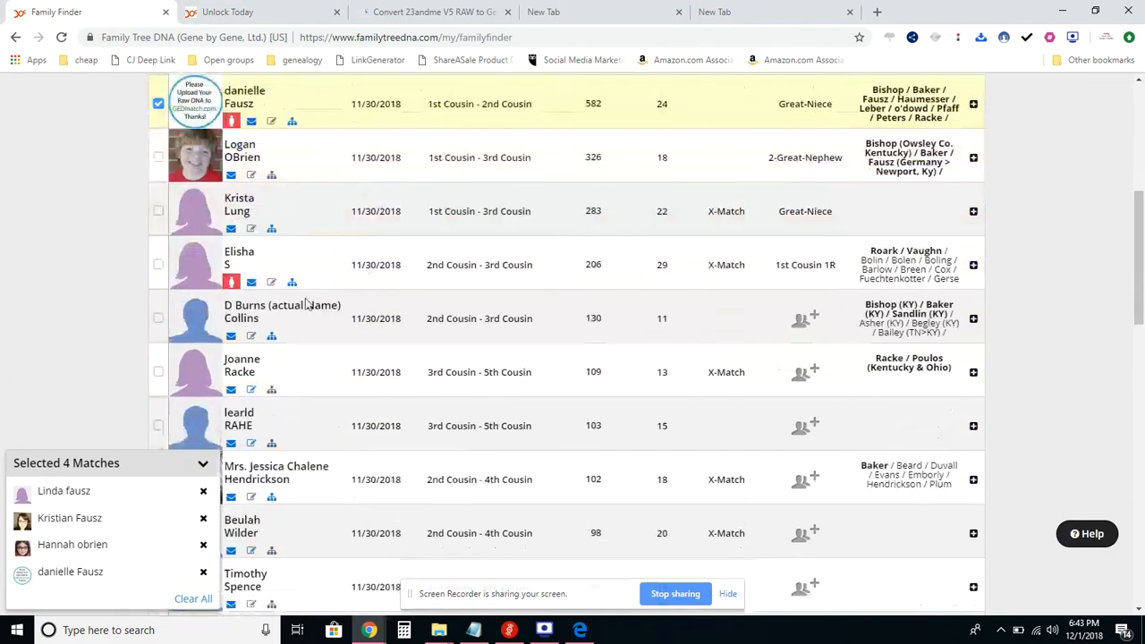
left_click(203, 463)
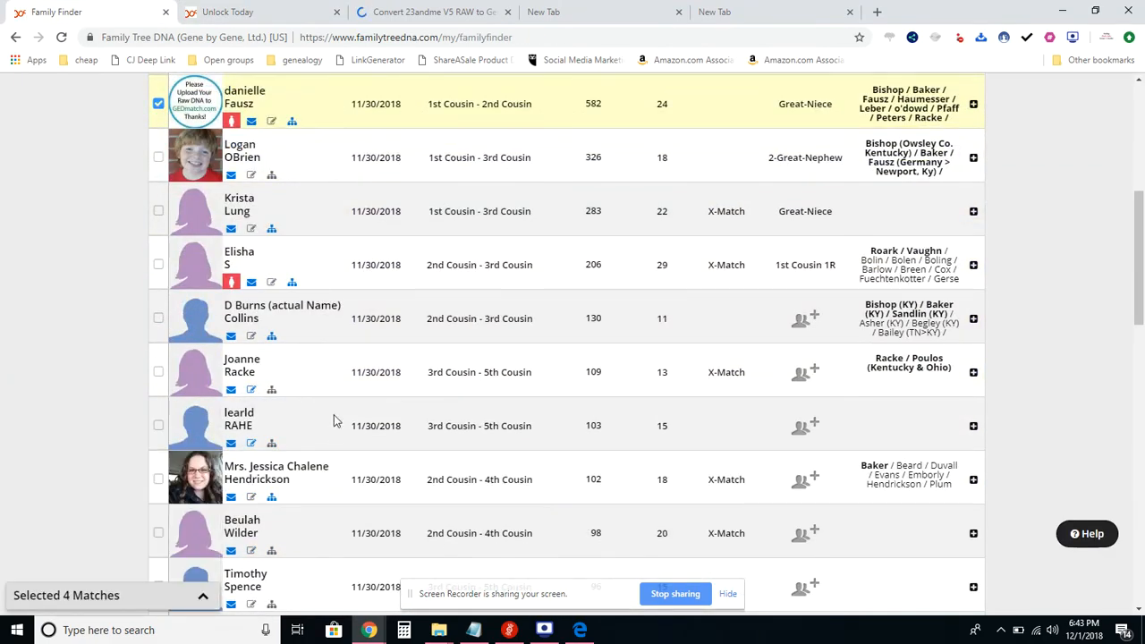
scroll(335, 416, "down", 10)
scroll(423, 390, "up", 6)
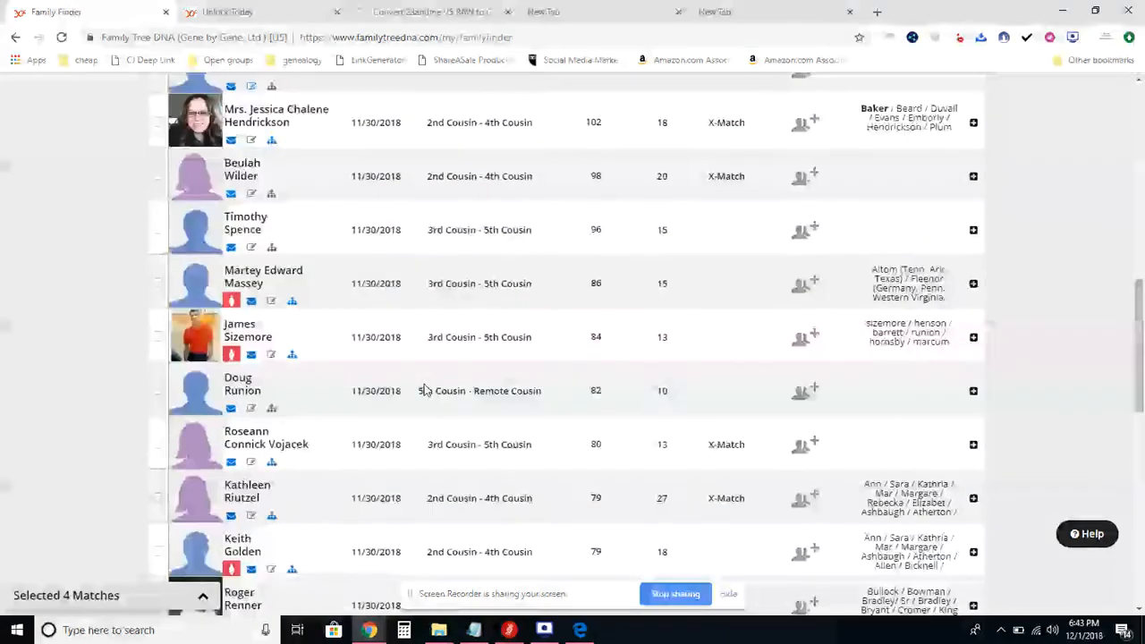
scroll(424, 387, "up", 10)
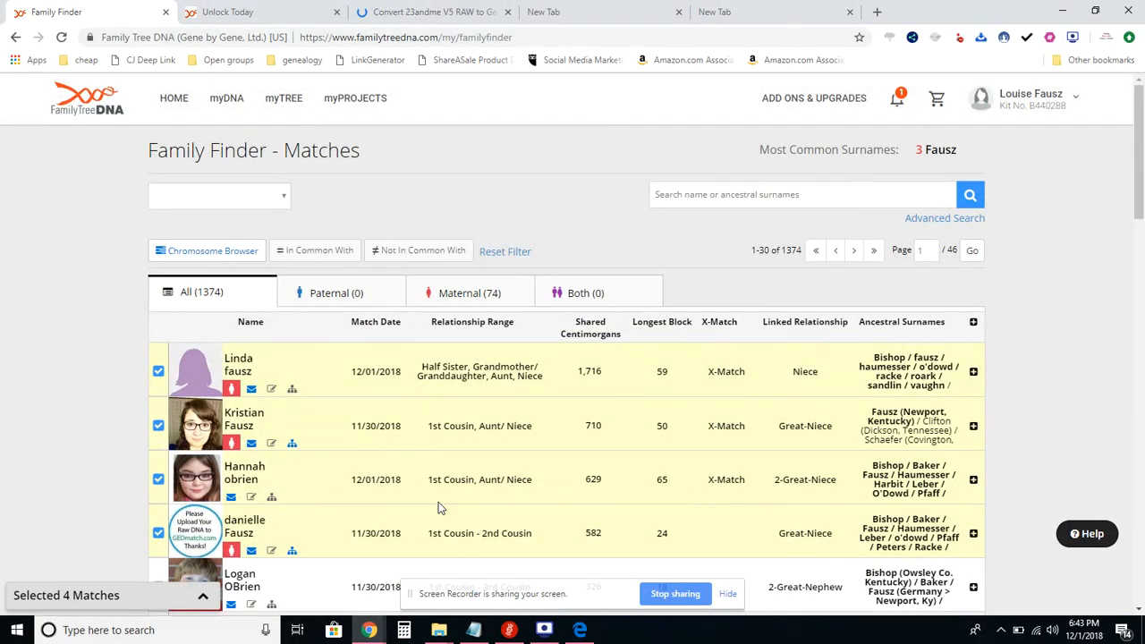